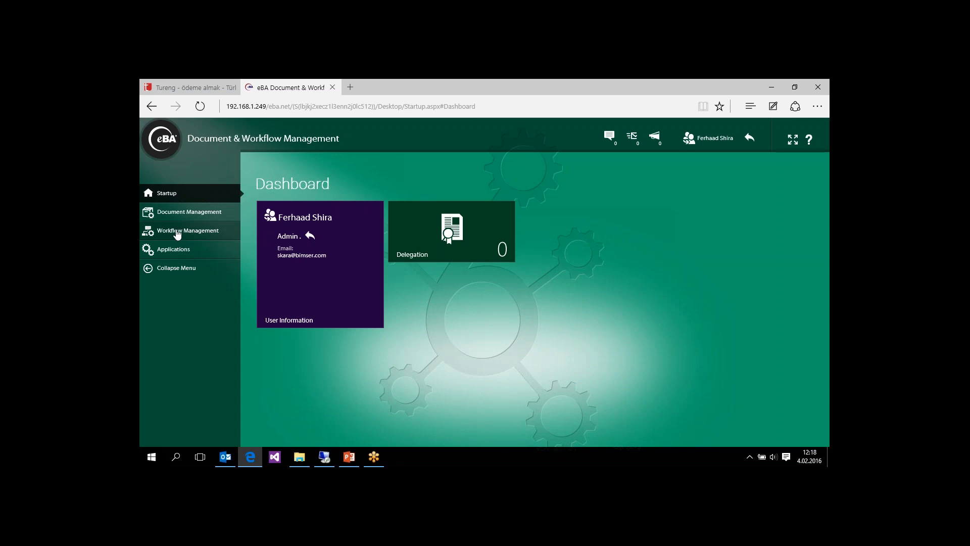
- Open a new Material Master Data form from the eBA Demo applications
{"action": "left_click", "coordinate": [177, 233]}
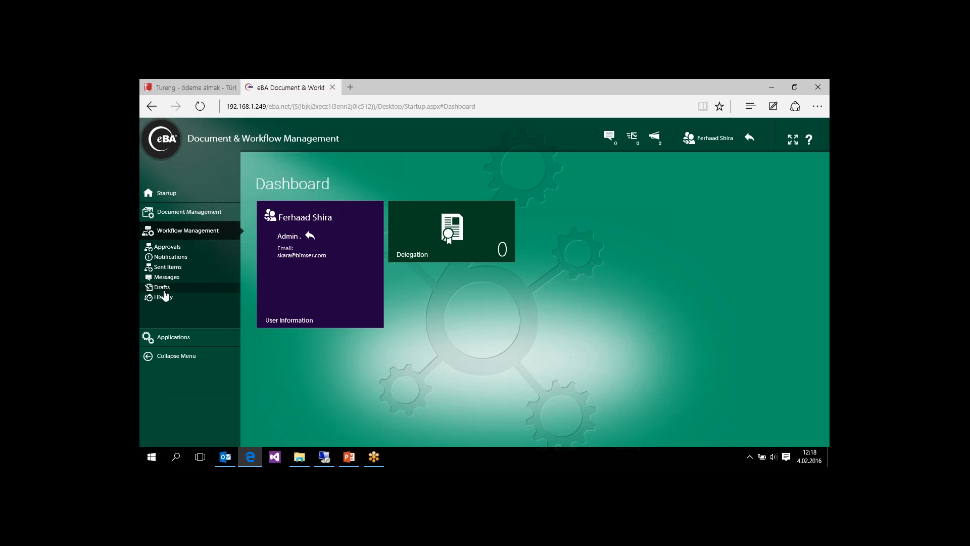
{"action": "left_click", "coordinate": [178, 342]}
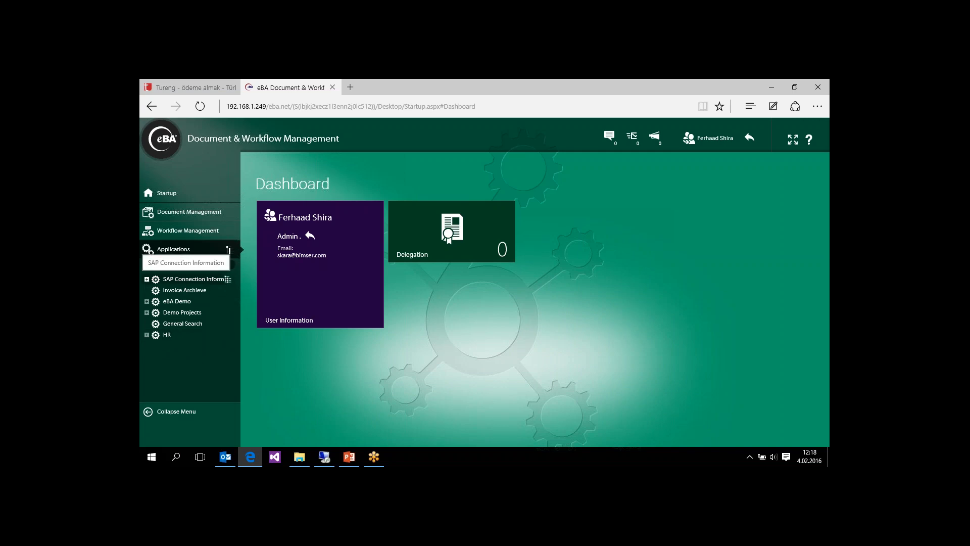
{"action": "left_click", "coordinate": [146, 301]}
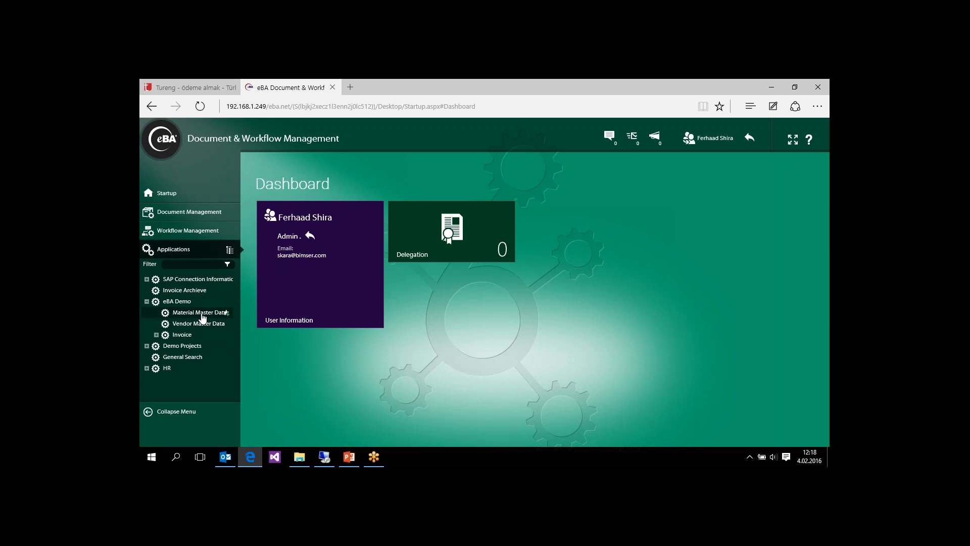
{"action": "left_click", "coordinate": [203, 316]}
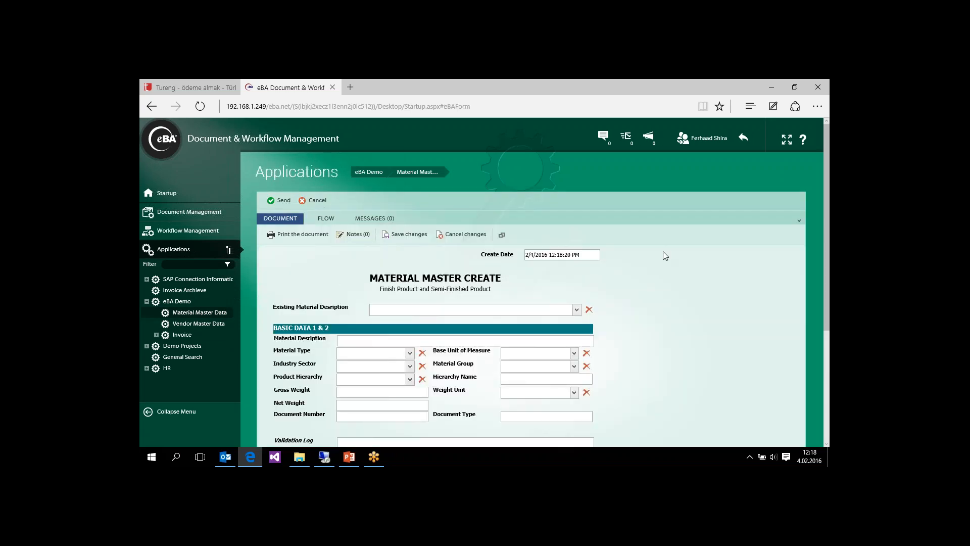
- Fill the form from the existing material Sunny Sunny, material number ending in 578
{"action": "left_click_drag", "start_coordinate": [829, 214], "coordinate": [828, 275]}
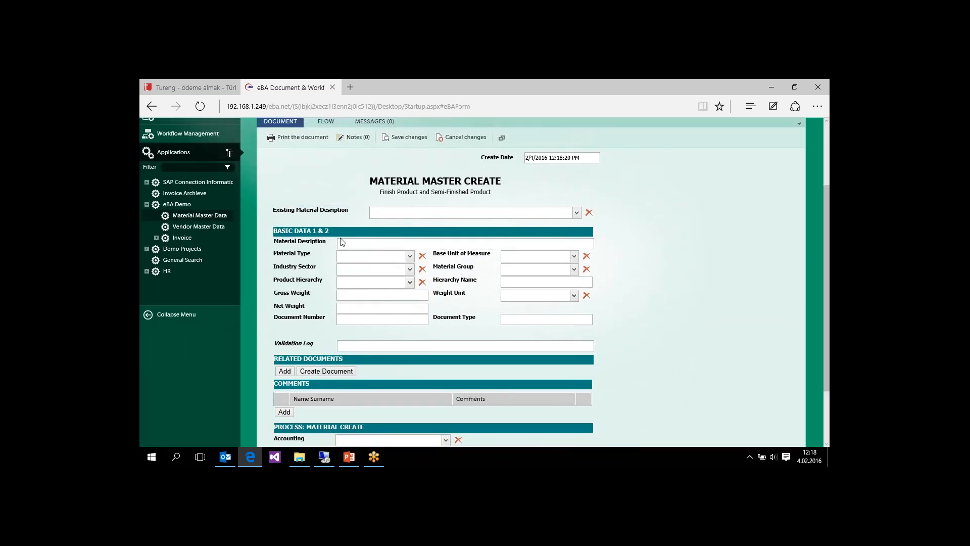
{"action": "left_click", "coordinate": [577, 213]}
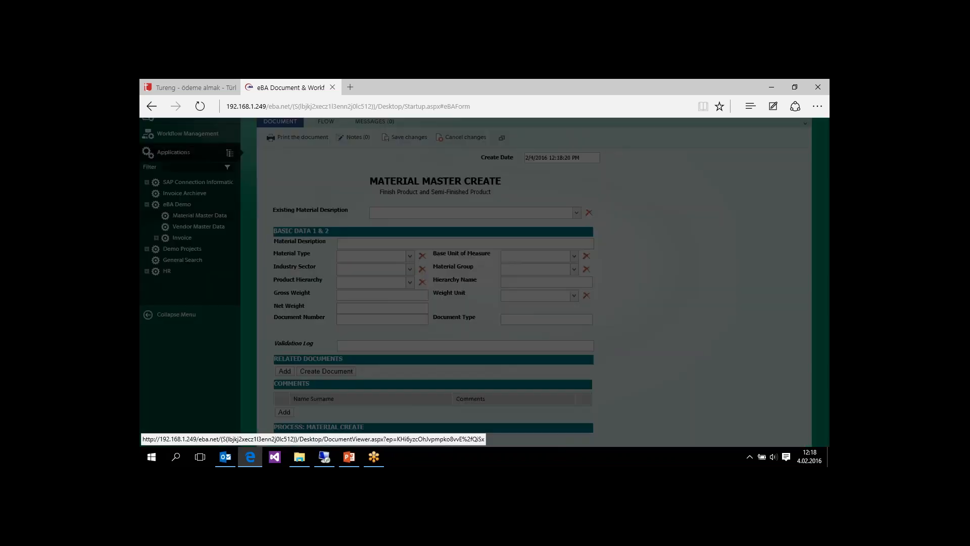
{"action": "left_click", "coordinate": [449, 230]}
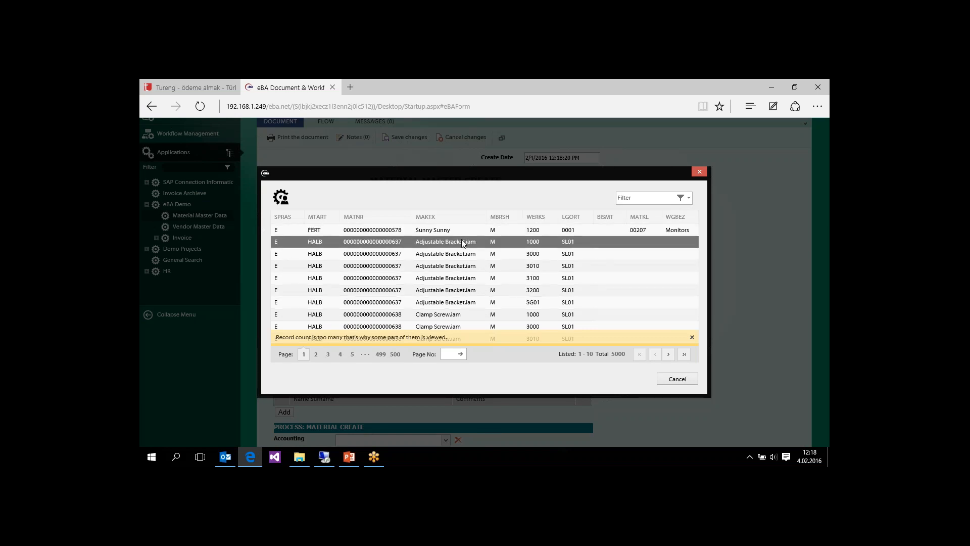
{"action": "left_click", "coordinate": [434, 230]}
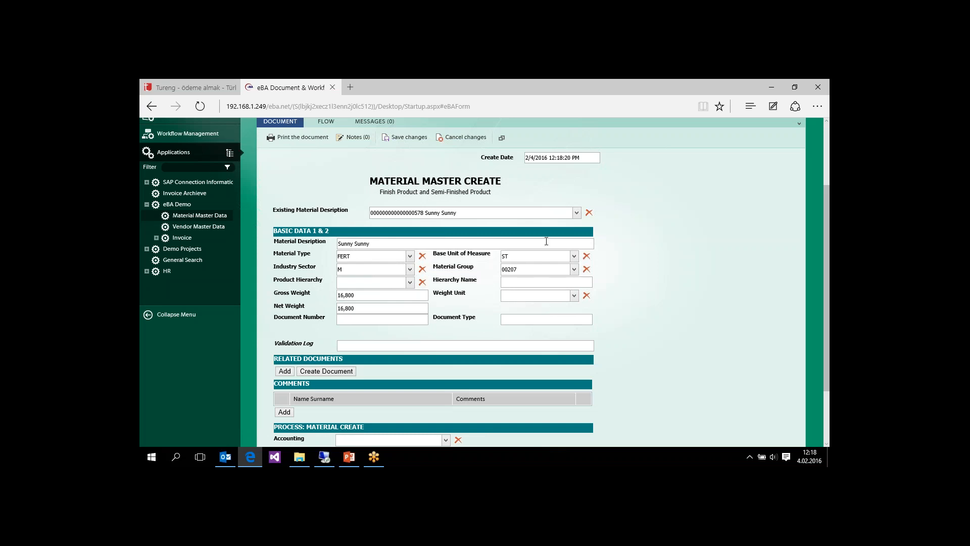
- Set the material's weight unit to % Percentage
{"action": "left_click_drag", "start_coordinate": [829, 221], "coordinate": [829, 267]}
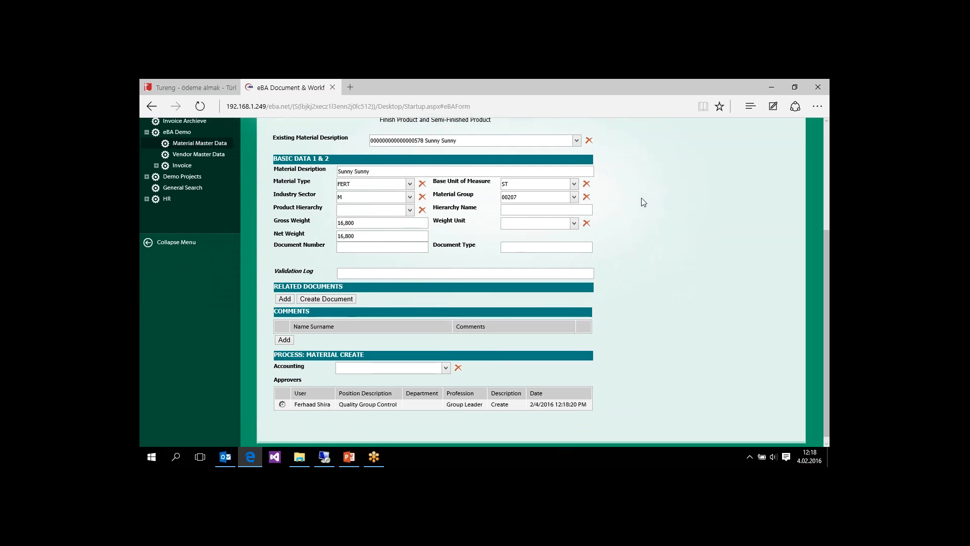
{"action": "left_click", "coordinate": [575, 224]}
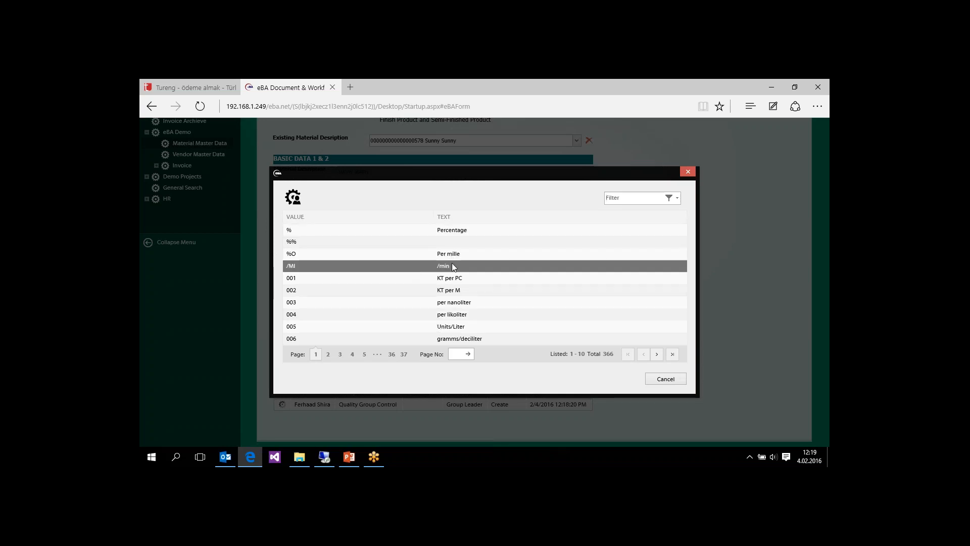
{"action": "left_click", "coordinate": [412, 234]}
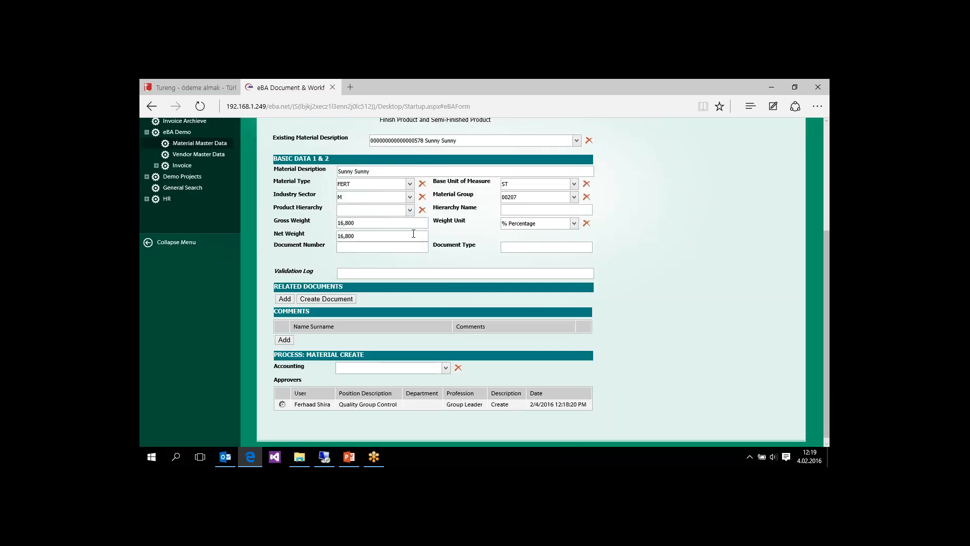
- Assign the Secretary of the Accounting department as the accounting approver of the material creation process
{"action": "scroll", "coordinate": [828, 246], "scroll_direction": "down", "scroll_amount": 1}
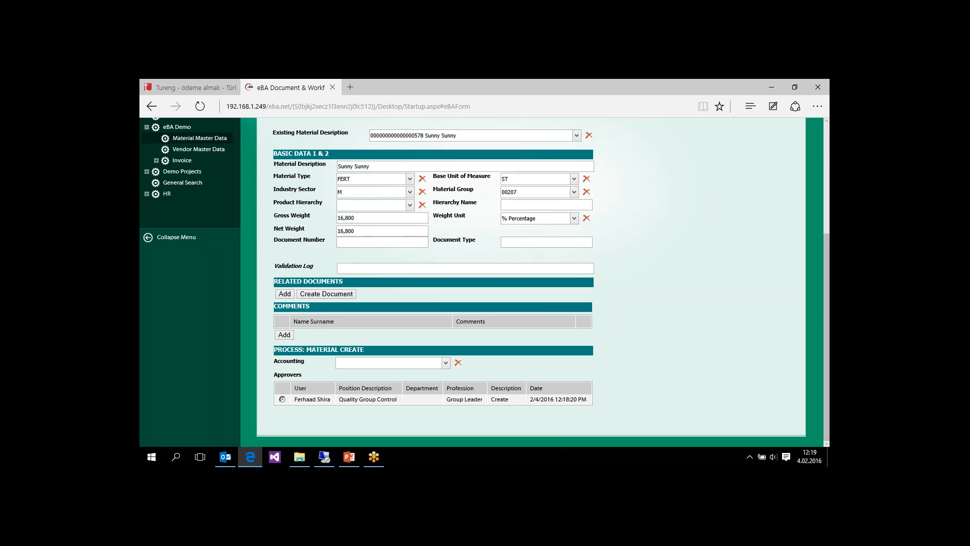
{"action": "left_click", "coordinate": [447, 365]}
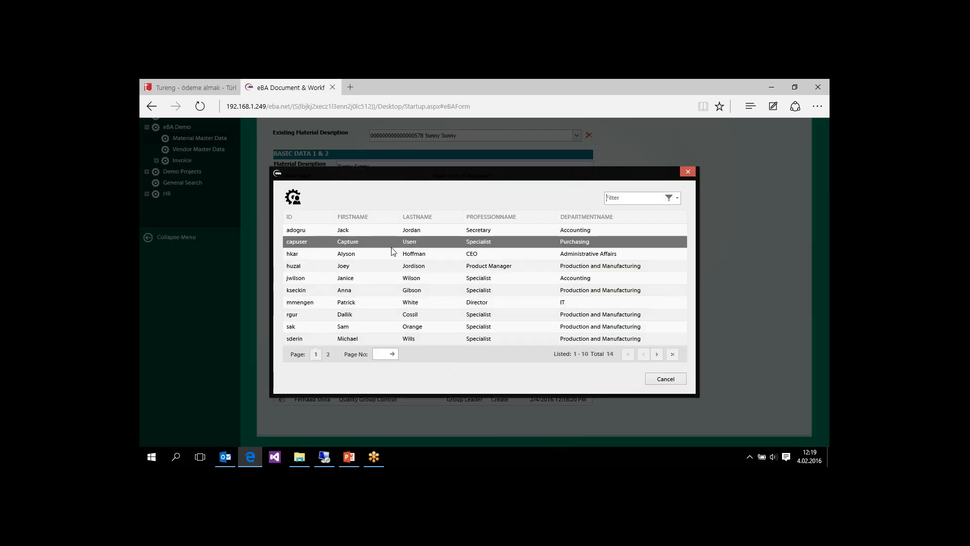
{"action": "left_click", "coordinate": [501, 231]}
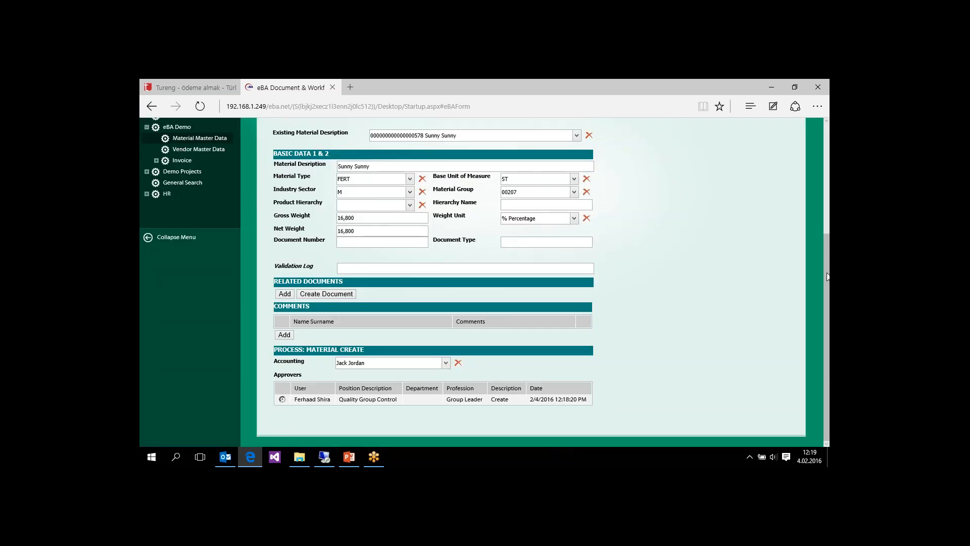
- Send the completed Material Master Create form to start its approval flow
{"action": "left_click_drag", "start_coordinate": [827, 286], "coordinate": [827, 199]}
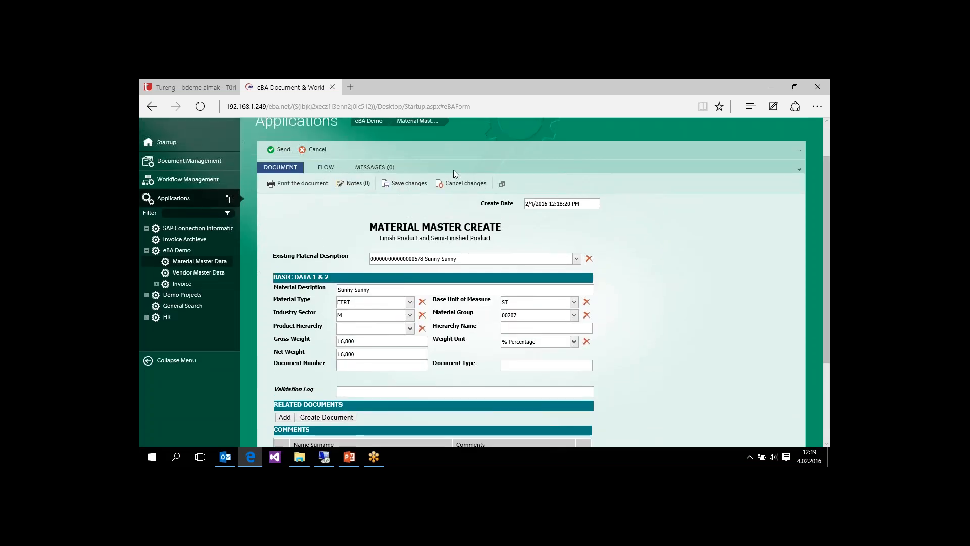
{"action": "left_click", "coordinate": [281, 152]}
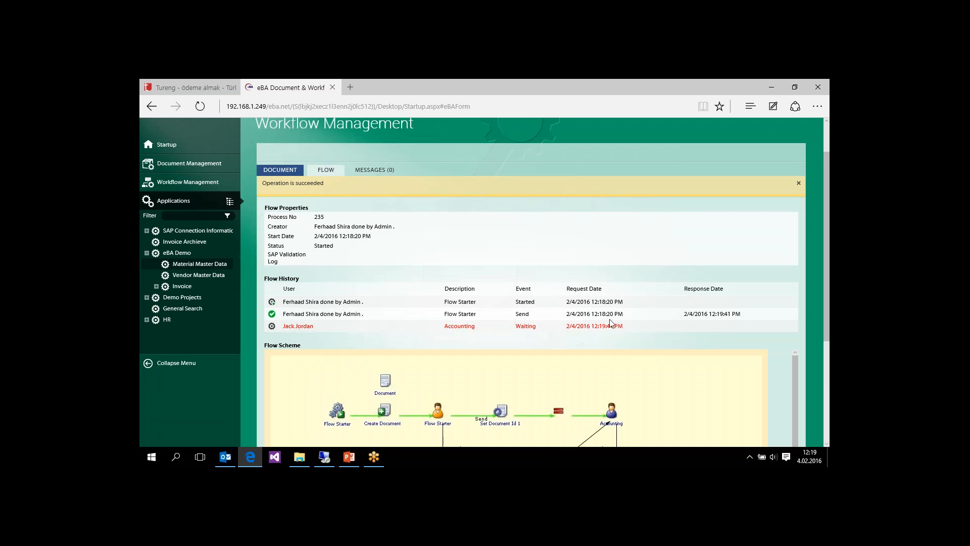
{"action": "left_click_drag", "start_coordinate": [829, 249], "coordinate": [826, 208]}
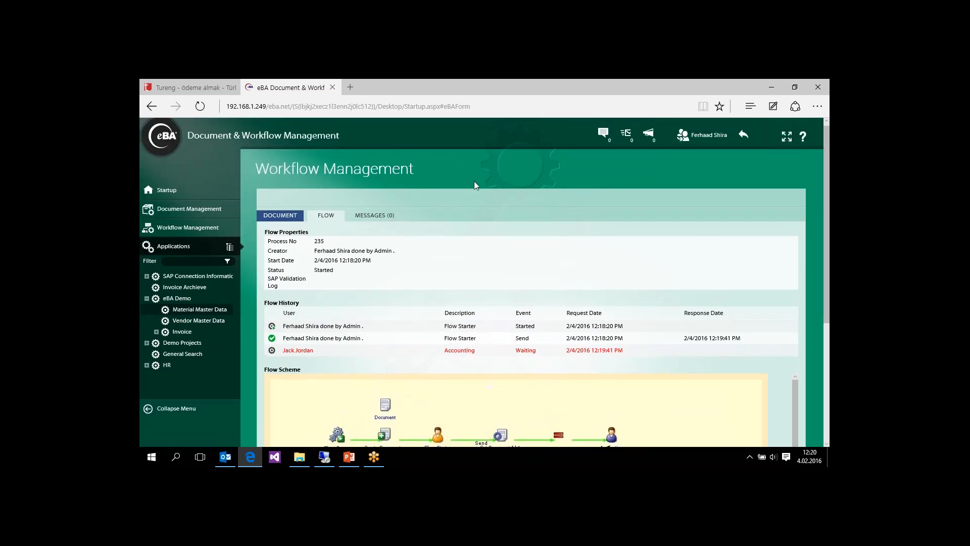
- Return to the admin account from the dashboard and log in as the assigned accounting approver
{"action": "left_click", "coordinate": [170, 190]}
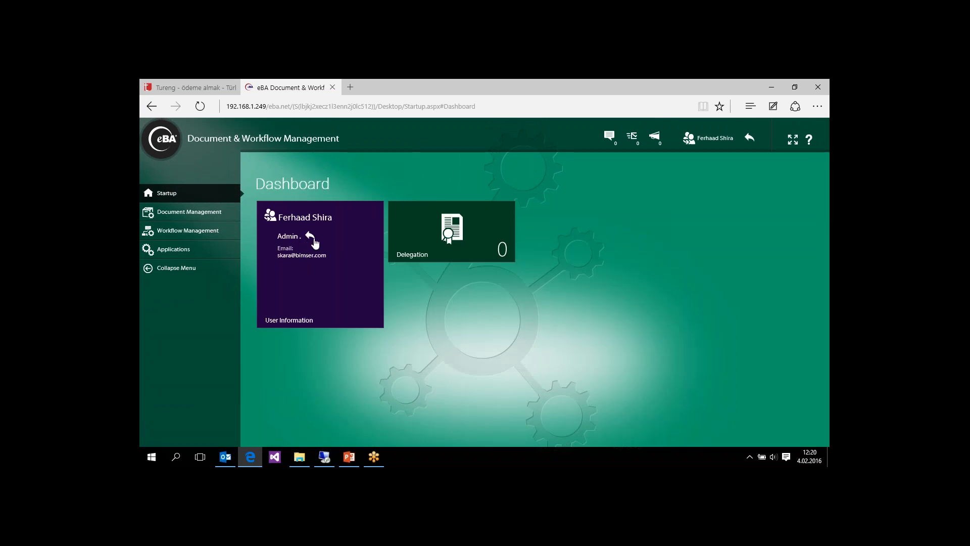
{"action": "left_click", "coordinate": [290, 236]}
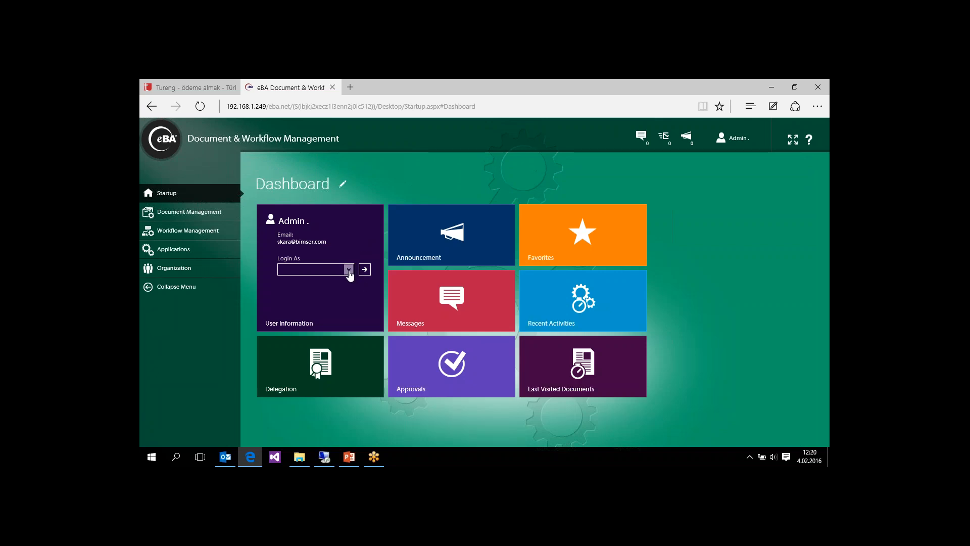
{"action": "left_click", "coordinate": [349, 270]}
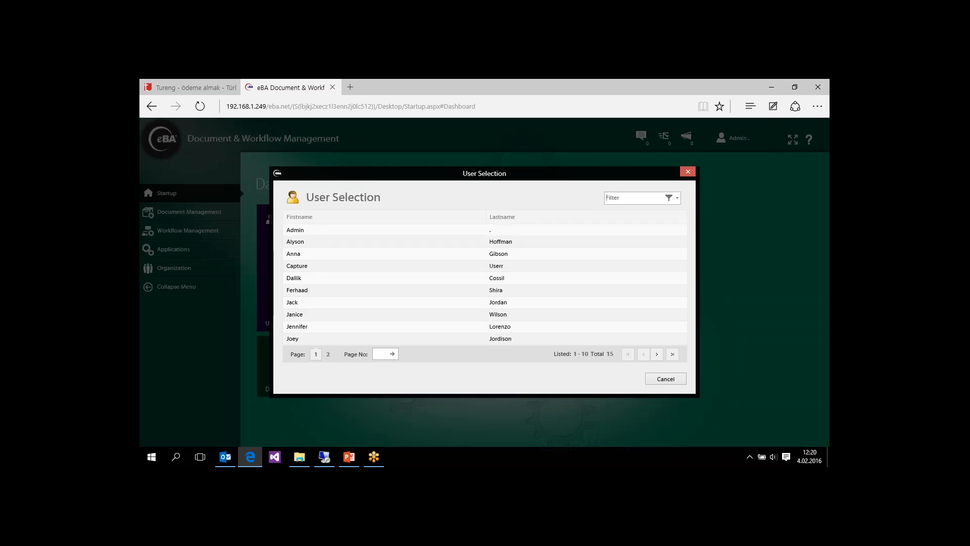
{"action": "left_click", "coordinate": [305, 304]}
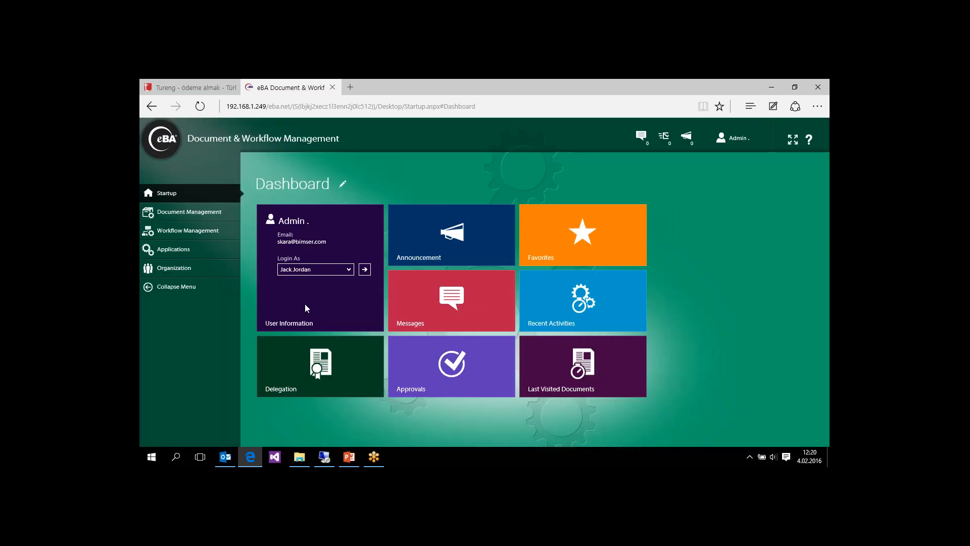
{"action": "left_click", "coordinate": [365, 270]}
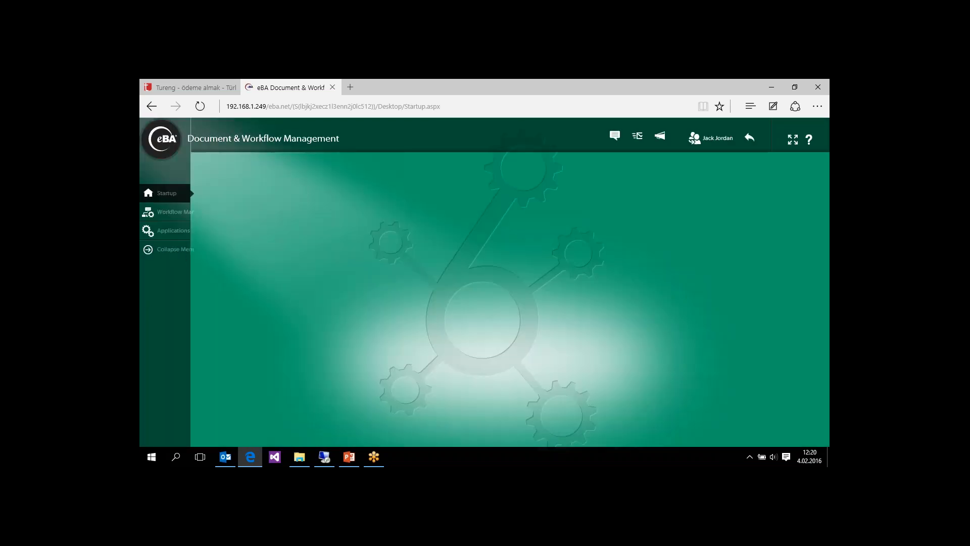
- Open the pending Material Master Data request from the approver's workflow approvals
{"action": "left_click", "coordinate": [171, 213]}
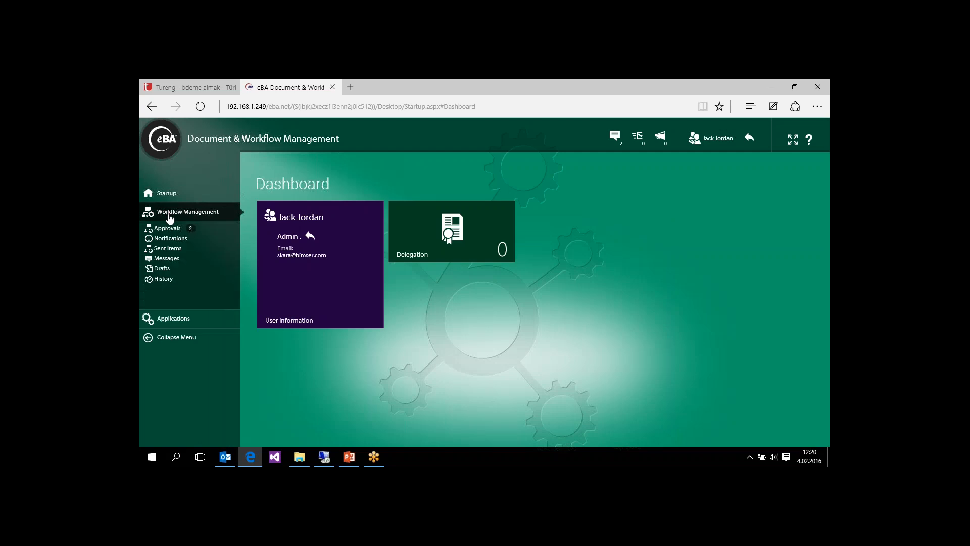
{"action": "left_click", "coordinate": [174, 233]}
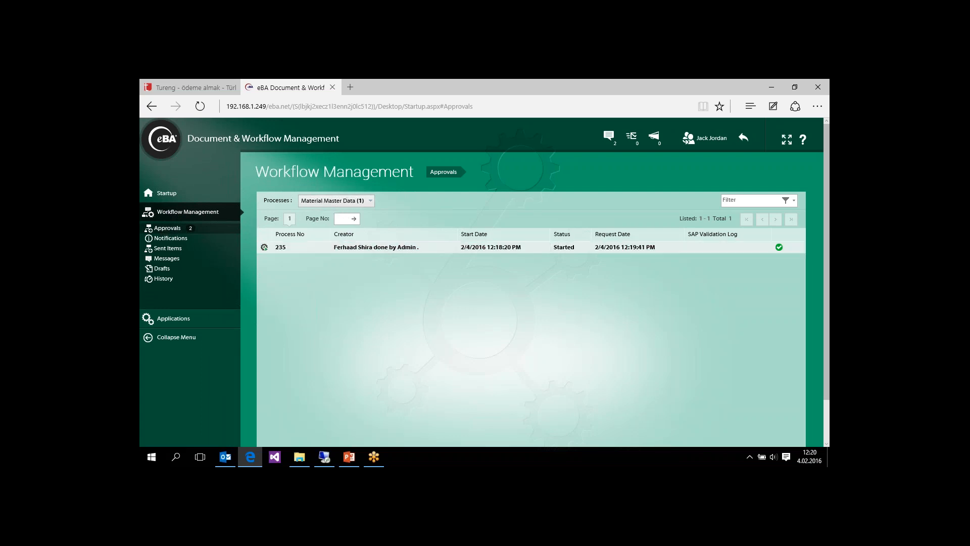
{"action": "double_click", "coordinate": [389, 249]}
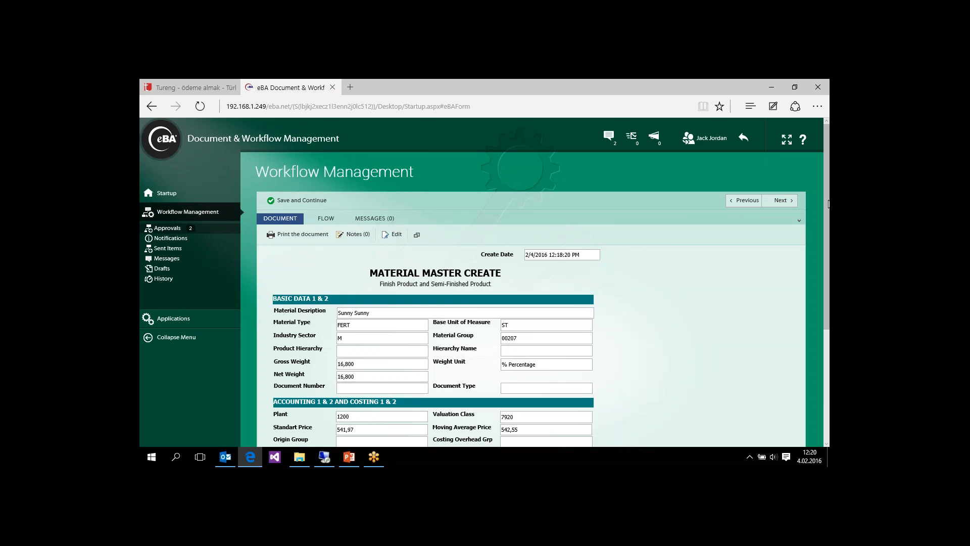
- Review the request's basic, accounting and costing data and put the document into edit mode
{"action": "left_click_drag", "start_coordinate": [827, 211], "coordinate": [823, 304]}
{"action": "left_click_drag", "start_coordinate": [277, 238], "coordinate": [617, 295]}
{"action": "left_click", "coordinate": [617, 296]}
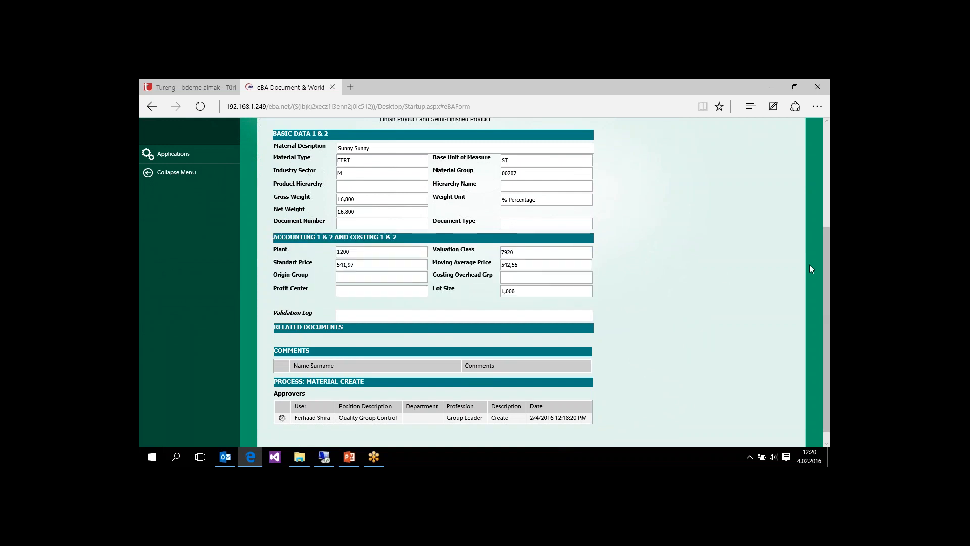
{"action": "scroll", "coordinate": [827, 288], "scroll_direction": "up", "scroll_amount": 3}
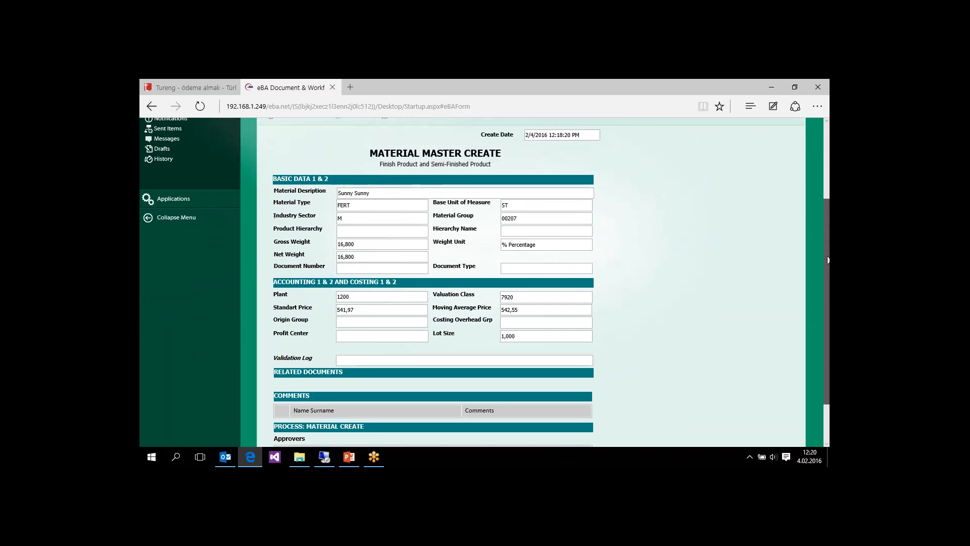
{"action": "left_click", "coordinate": [393, 139]}
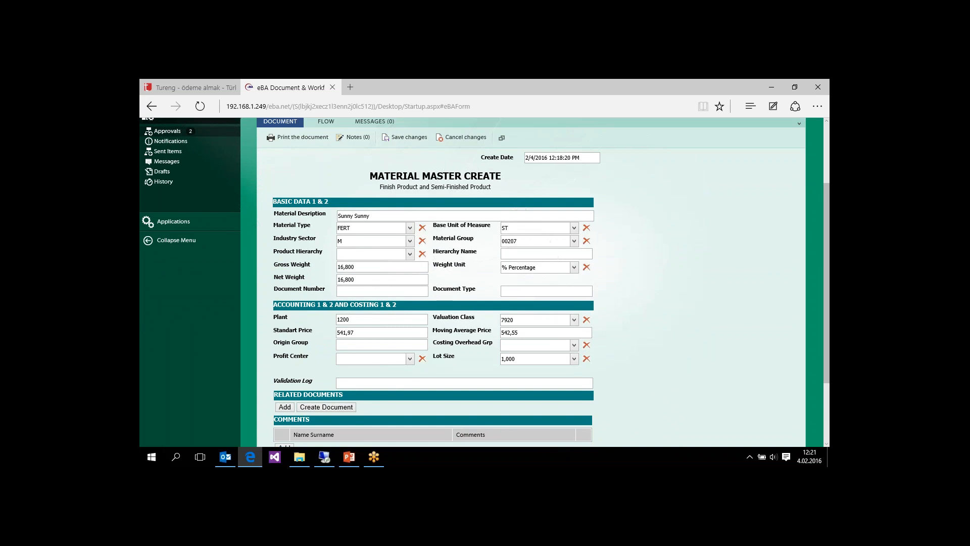
{"action": "left_click_drag", "start_coordinate": [824, 253], "coordinate": [826, 315]}
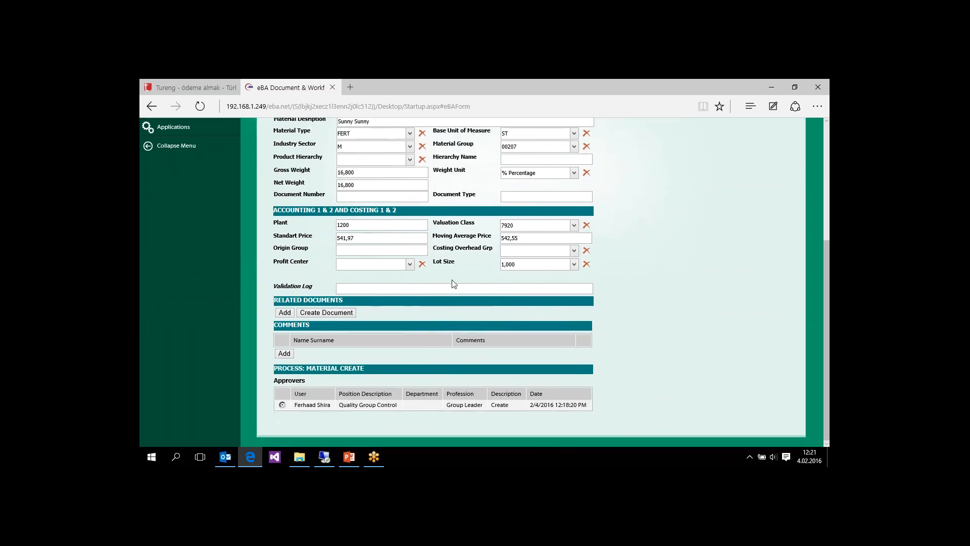
{"action": "left_click", "coordinate": [574, 265]}
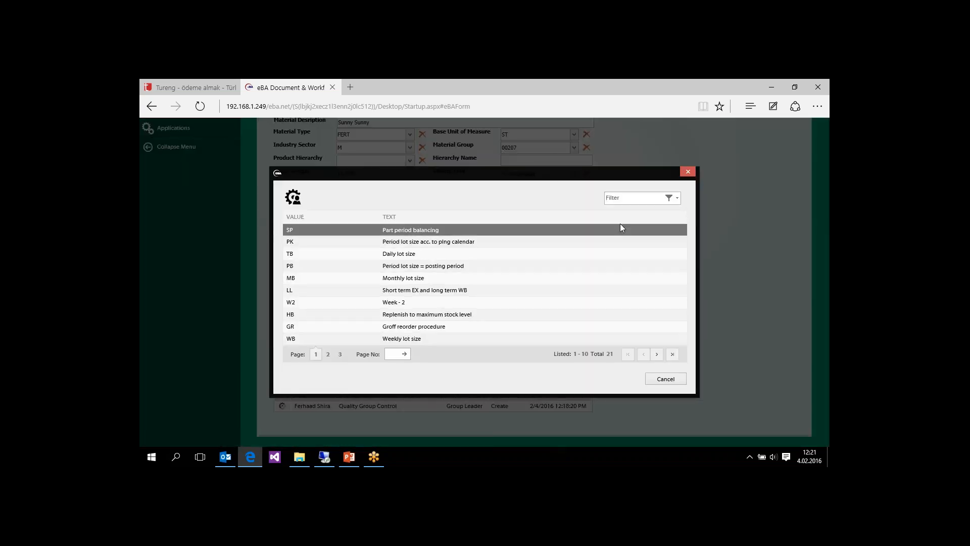
{"action": "left_click", "coordinate": [690, 172]}
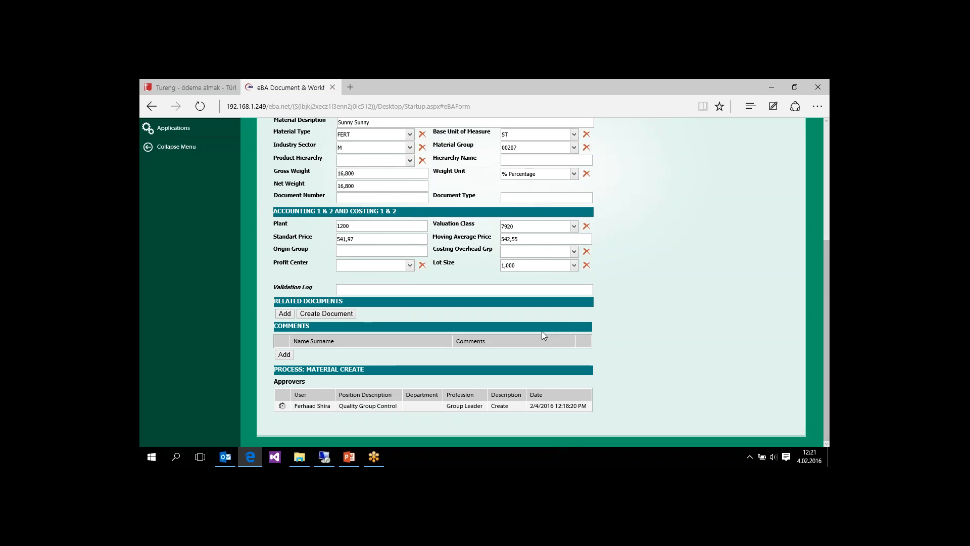
- Change the material description to Sunny Sunny-35
{"action": "left_click_drag", "start_coordinate": [828, 310], "coordinate": [829, 253]}
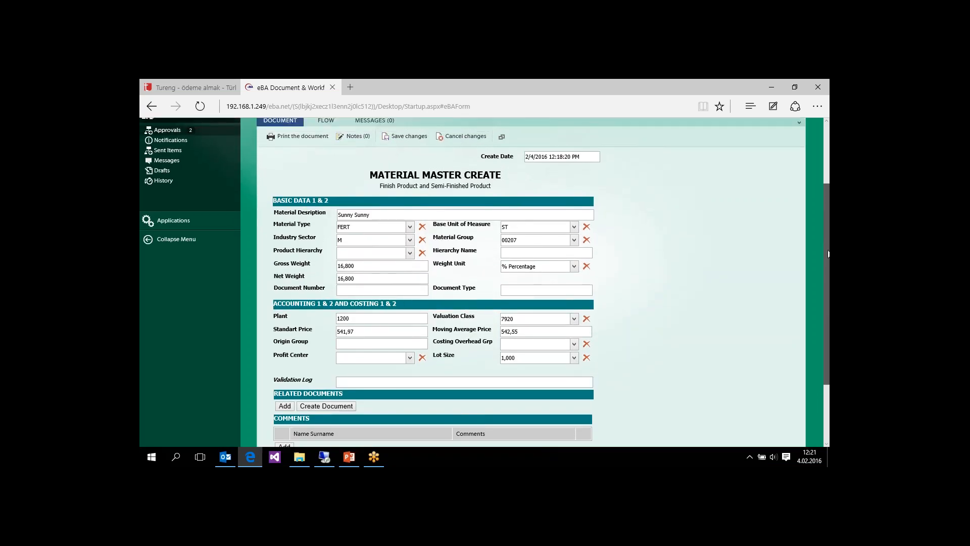
{"action": "left_click", "coordinate": [396, 215]}
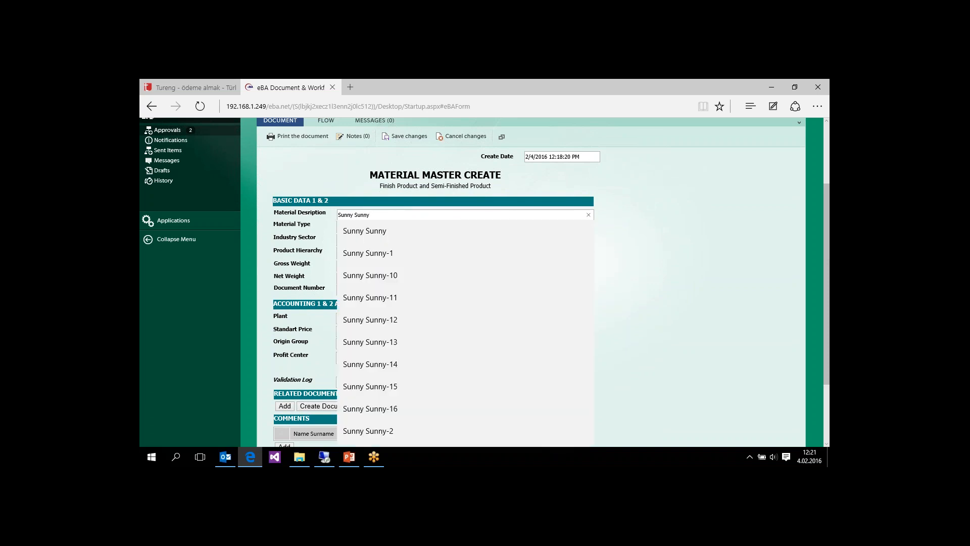
{"action": "type", "text": "-43"}
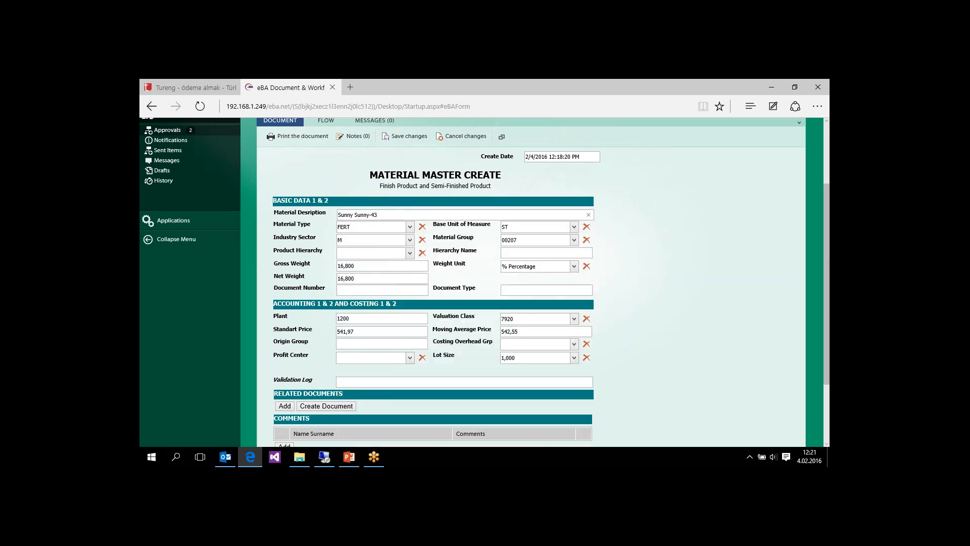
{"action": "key", "text": "BackSpace"}
{"action": "key", "text": "BackSpace"}
{"action": "type", "text": "35"}
{"action": "left_click_drag", "start_coordinate": [825, 262], "coordinate": [823, 321]}
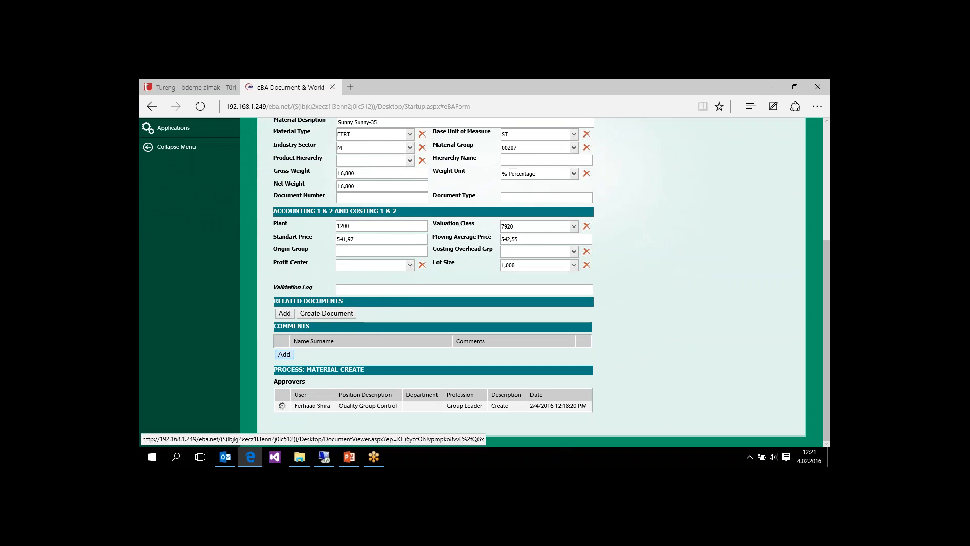
- Add the comment "Description was wrong,I updated" to the request and submit it with Save and Continue
{"action": "left_click", "coordinate": [284, 354]}
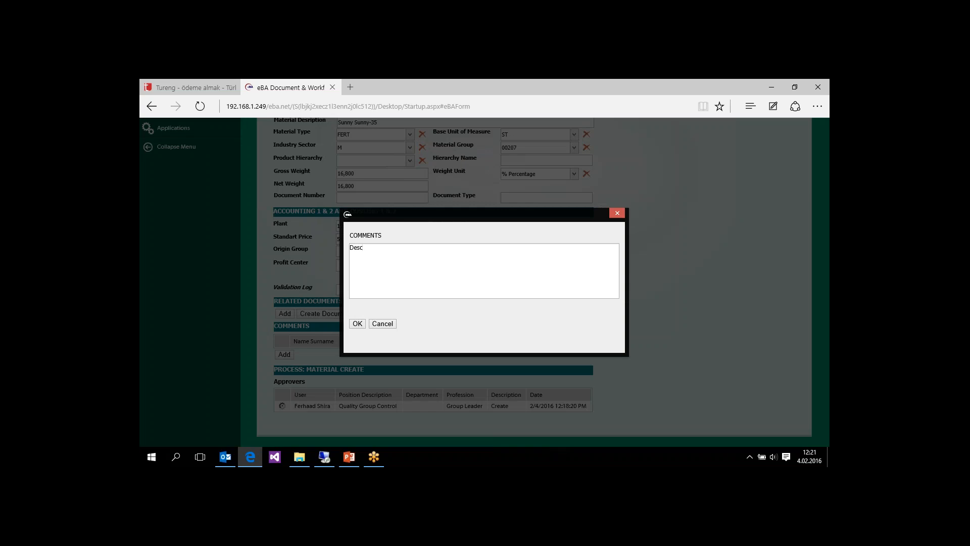
{"action": "type", "text": "Description was wrong.I updated"}
{"action": "left_click", "coordinate": [357, 324]}
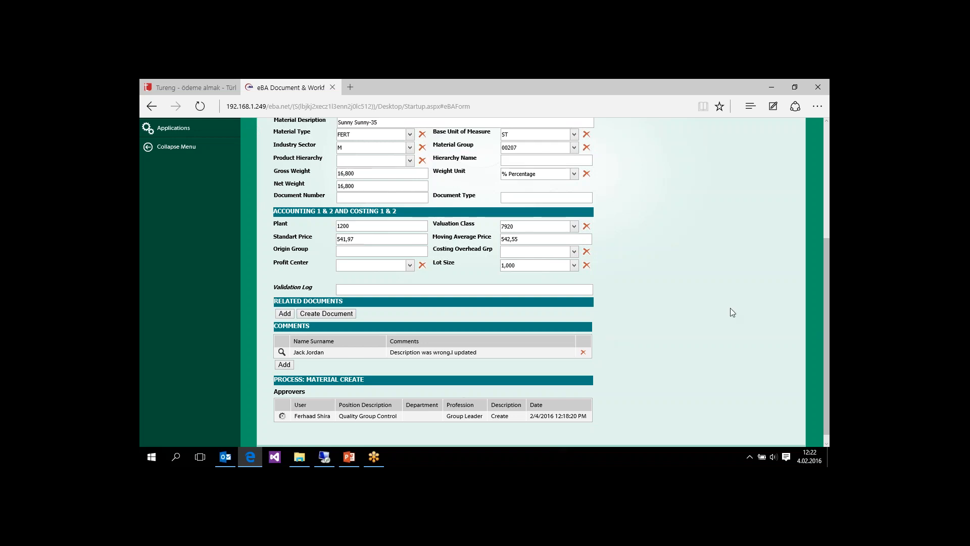
{"action": "left_click_drag", "start_coordinate": [828, 352], "coordinate": [827, 259]}
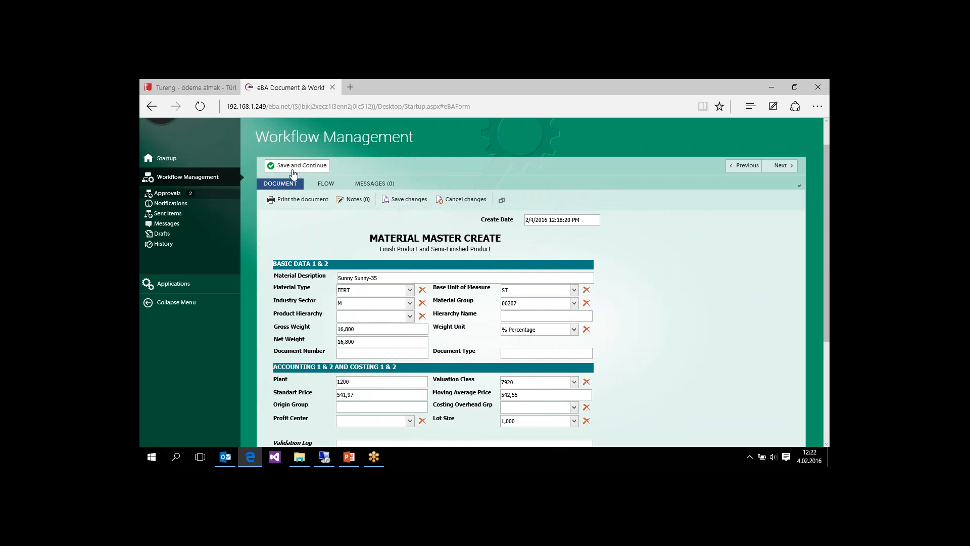
{"action": "left_click", "coordinate": [293, 167]}
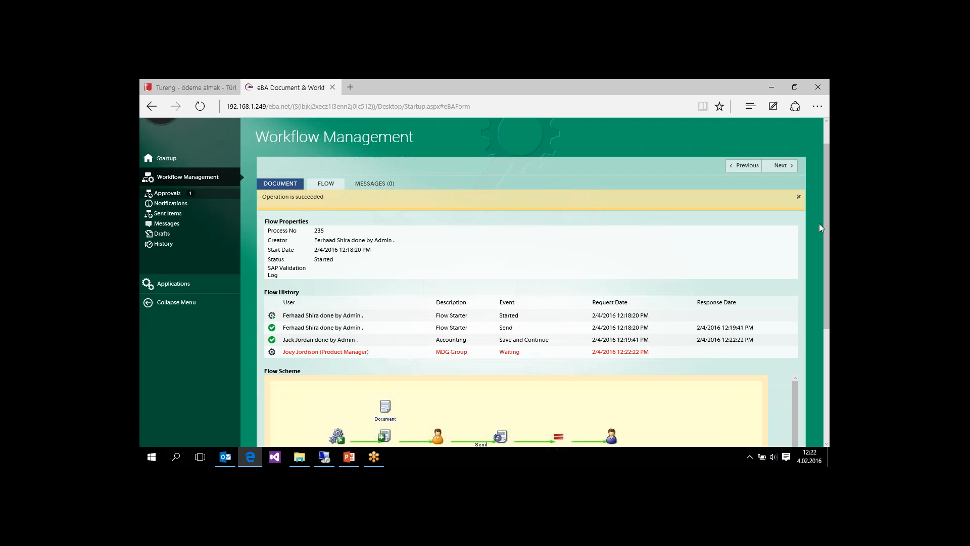
- Examine the request's flow history and follow its progress through the flow scheme
{"action": "left_click_drag", "start_coordinate": [828, 223], "coordinate": [820, 342]}
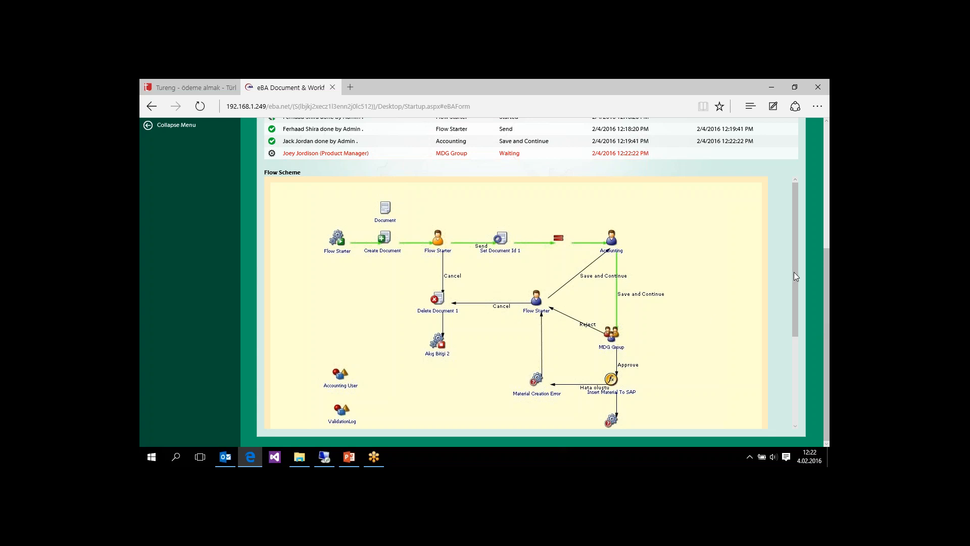
{"action": "left_click_drag", "start_coordinate": [794, 272], "coordinate": [791, 344]}
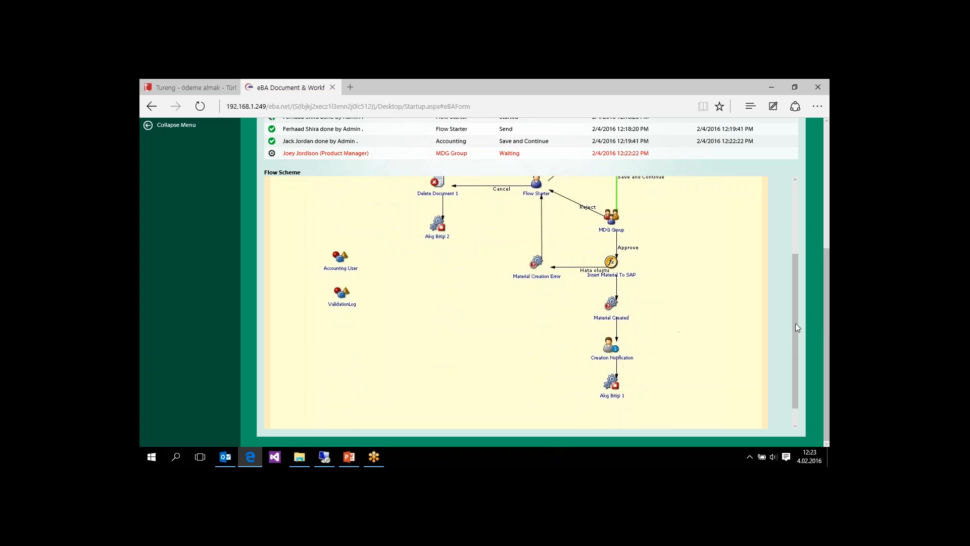
{"action": "left_click_drag", "start_coordinate": [797, 325], "coordinate": [795, 303]}
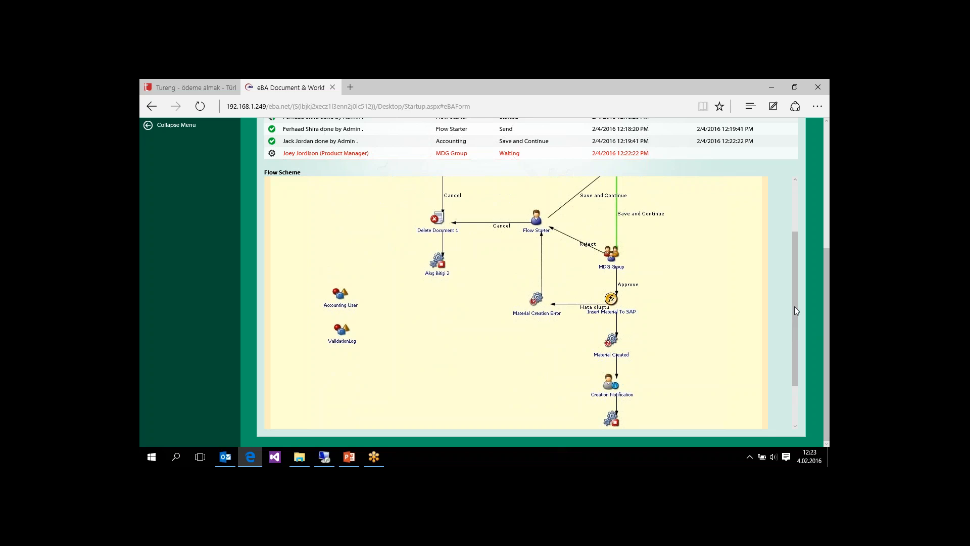
{"action": "left_click_drag", "start_coordinate": [795, 310], "coordinate": [796, 205]}
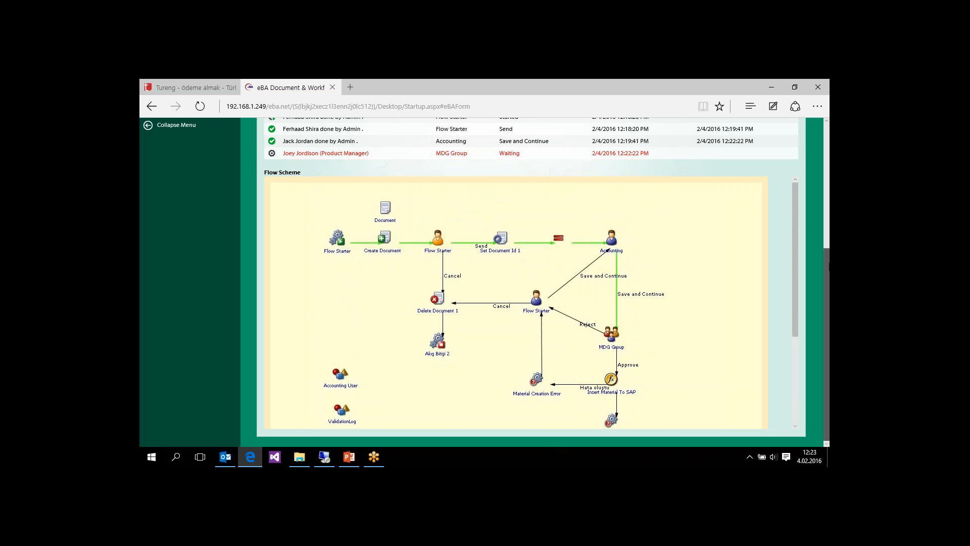
{"action": "scroll", "coordinate": [828, 235], "scroll_direction": "up", "scroll_amount": 3}
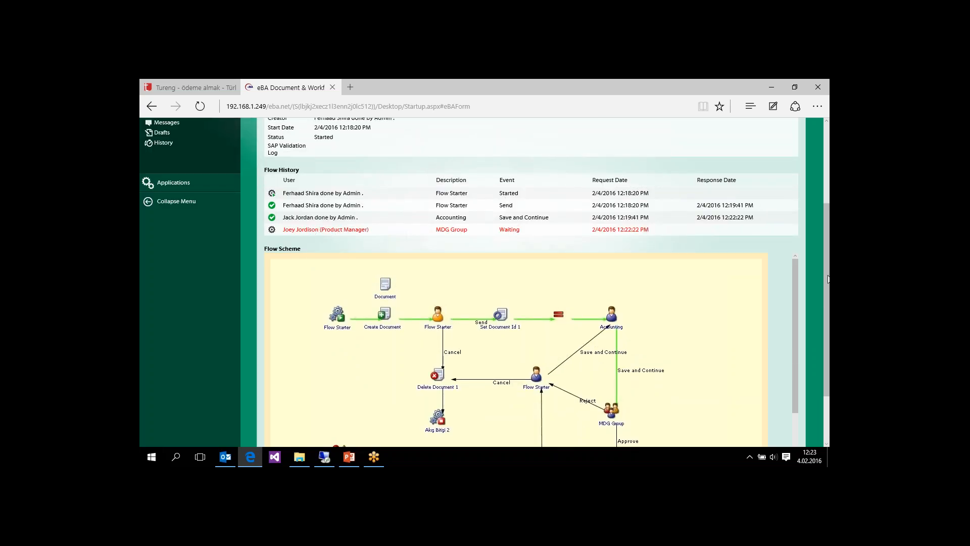
{"action": "scroll", "coordinate": [824, 211], "scroll_direction": "up", "scroll_amount": 5}
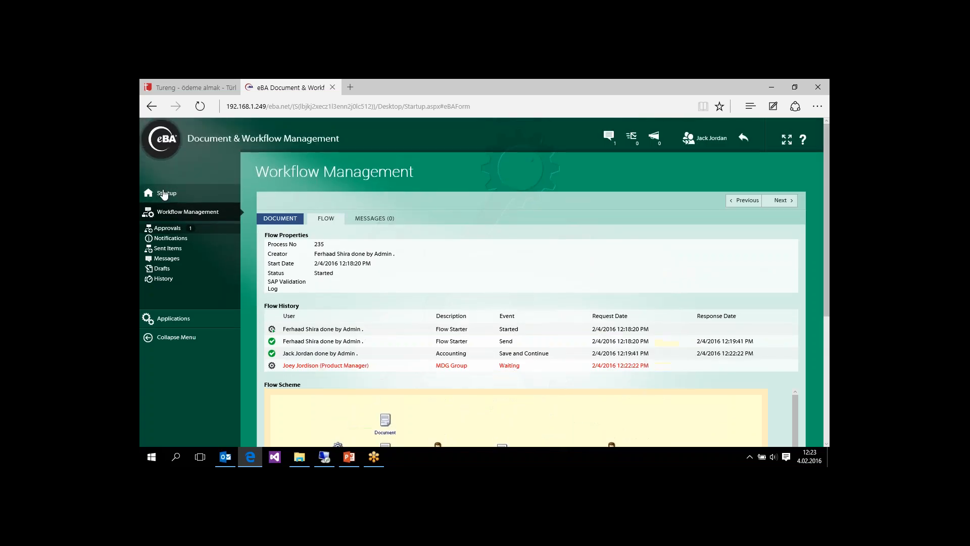
- Return to the admin account from the dashboard and log in as the product manager assigned to the MDG Group approval
{"action": "left_click", "coordinate": [164, 195]}
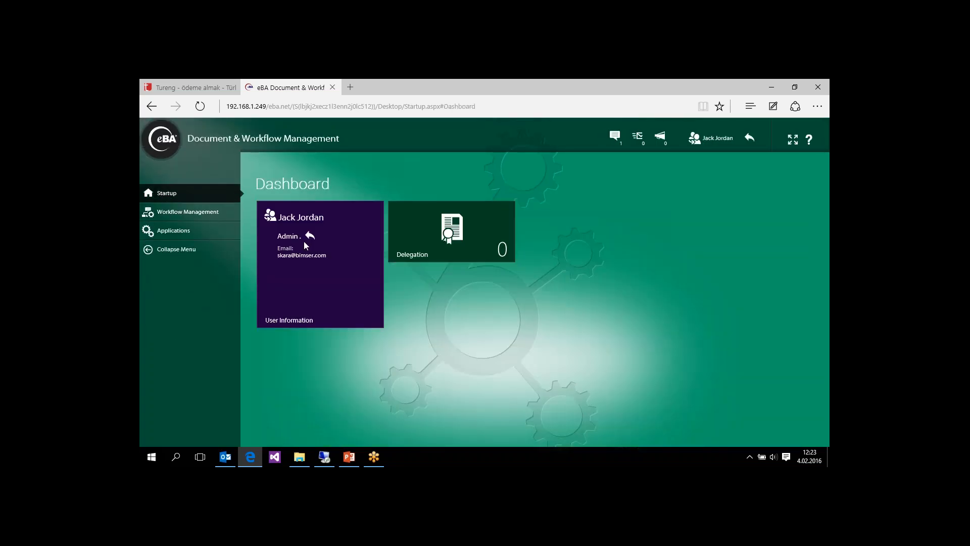
{"action": "left_click", "coordinate": [291, 237]}
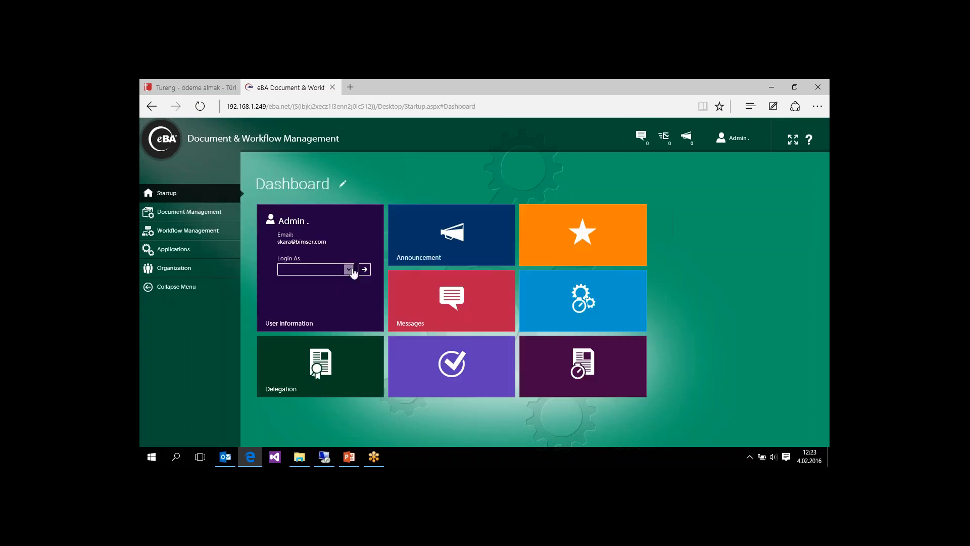
{"action": "left_click", "coordinate": [349, 269]}
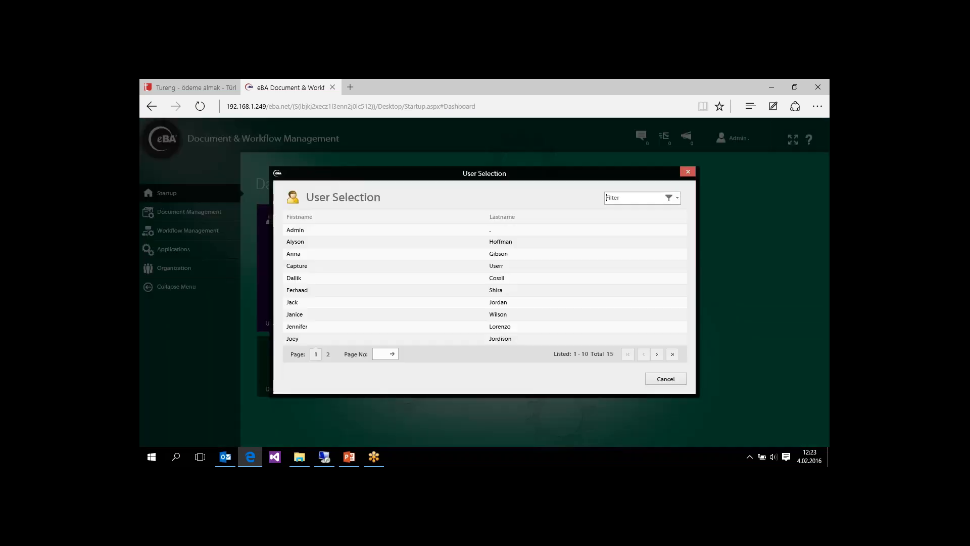
{"action": "left_click", "coordinate": [347, 337]}
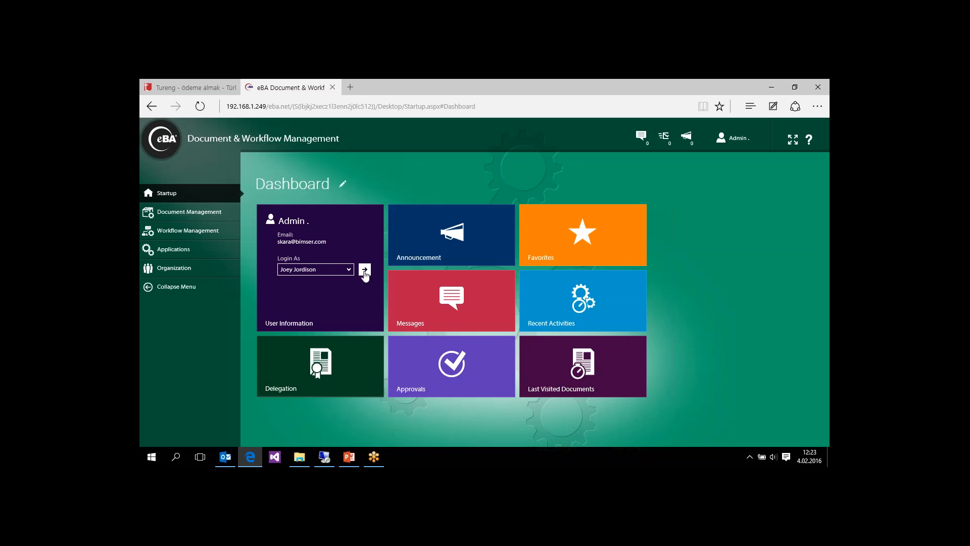
{"action": "left_click", "coordinate": [365, 271]}
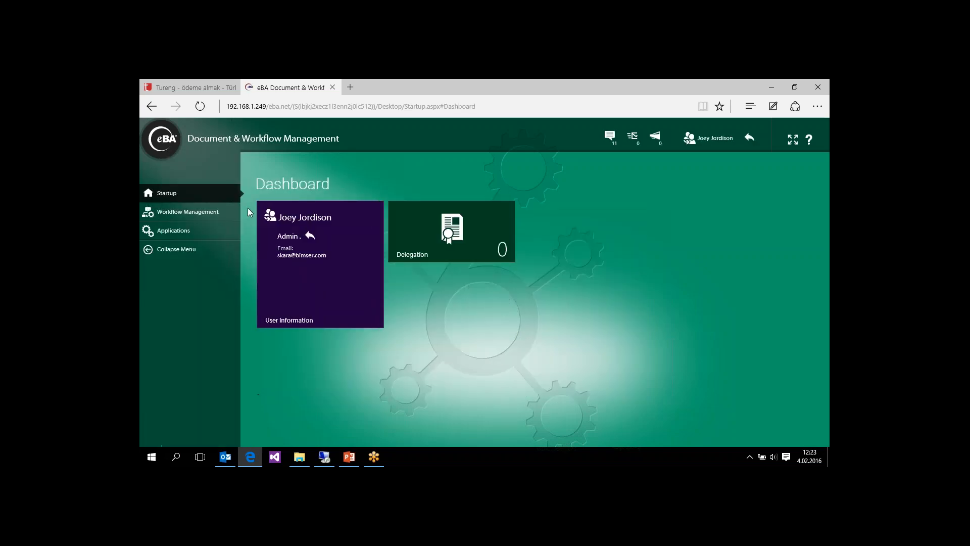
- Open the pending Material Master Data request from the product manager's workflow approvals
{"action": "left_click", "coordinate": [172, 211]}
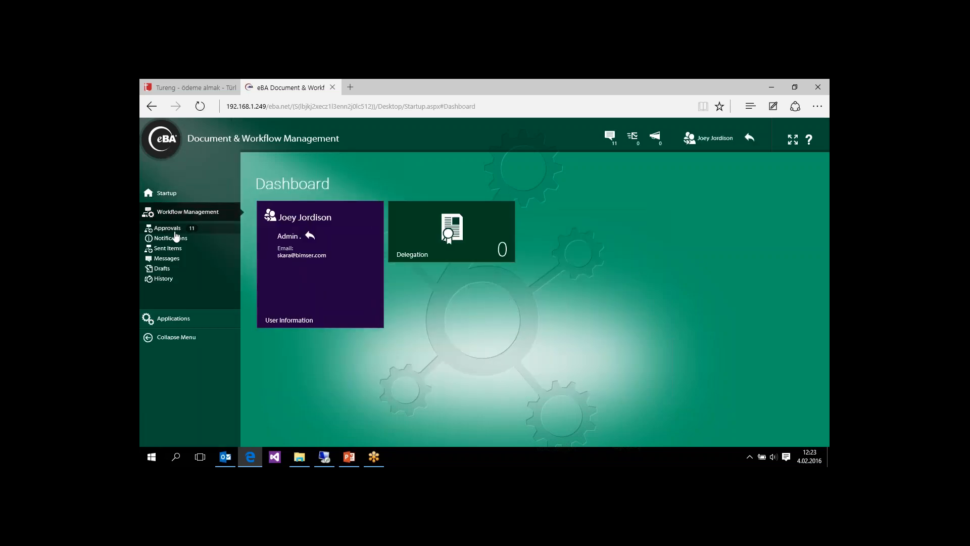
{"action": "left_click", "coordinate": [172, 229]}
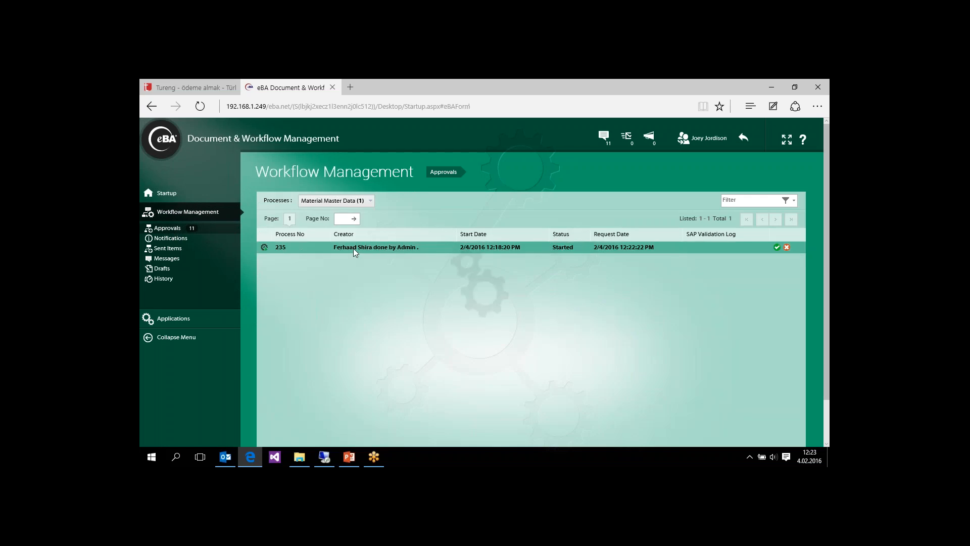
{"action": "left_click", "coordinate": [355, 249]}
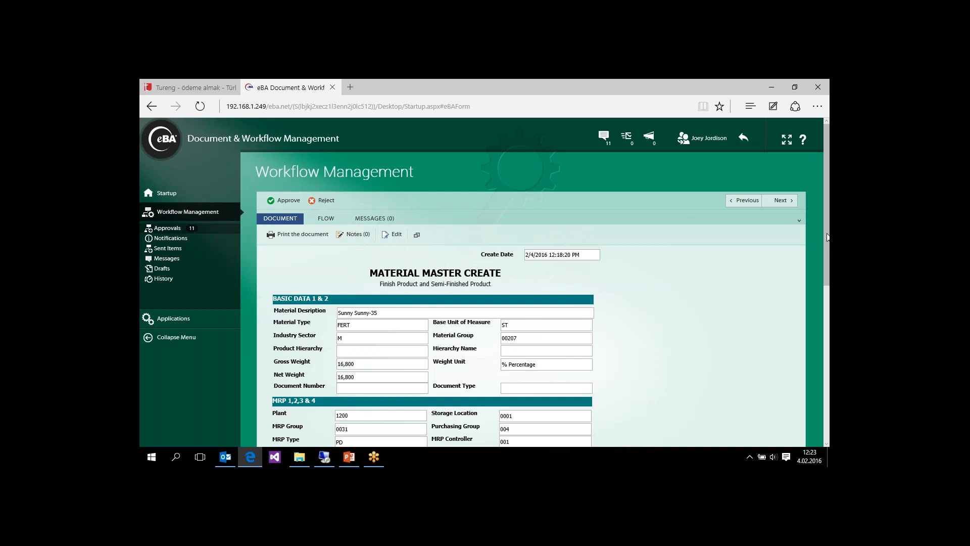
- Review the request's basic, MRP, accounting and costing data and approve it
{"action": "left_click_drag", "start_coordinate": [828, 237], "coordinate": [825, 317]}
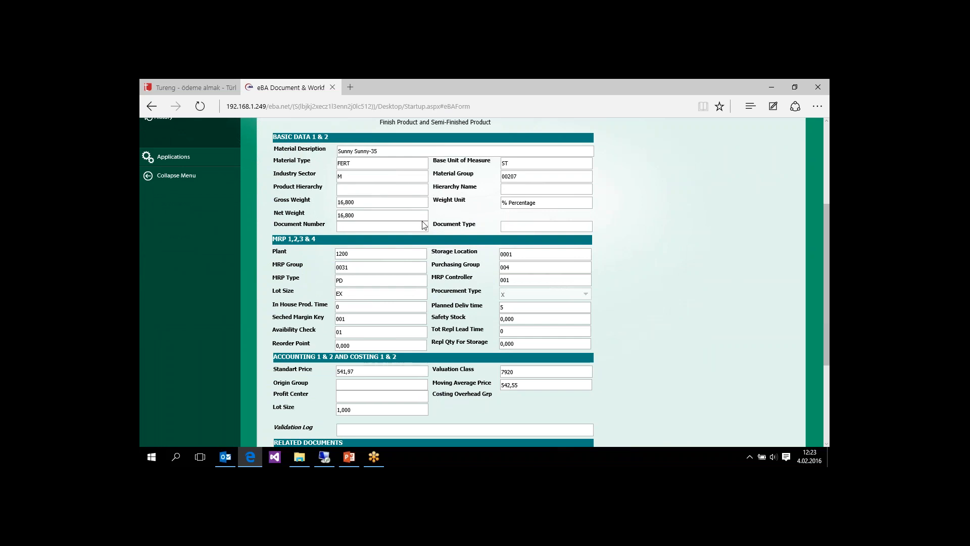
{"action": "left_click_drag", "start_coordinate": [829, 299], "coordinate": [829, 252]}
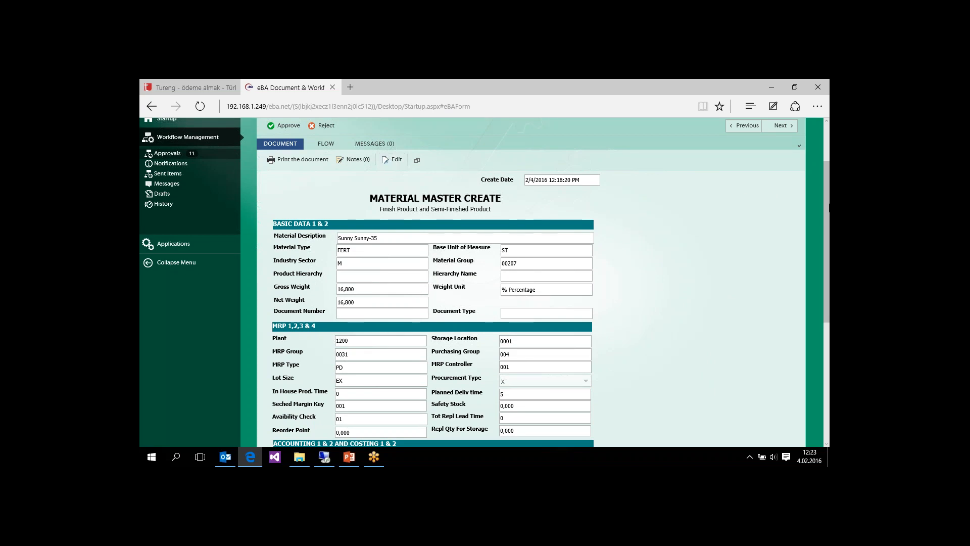
{"action": "left_click_drag", "start_coordinate": [828, 208], "coordinate": [829, 169]}
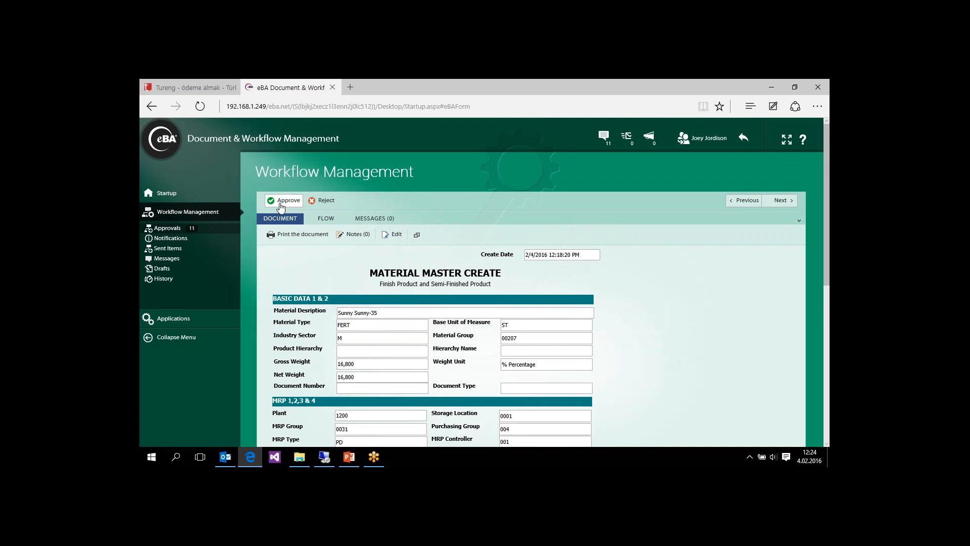
{"action": "left_click", "coordinate": [281, 207]}
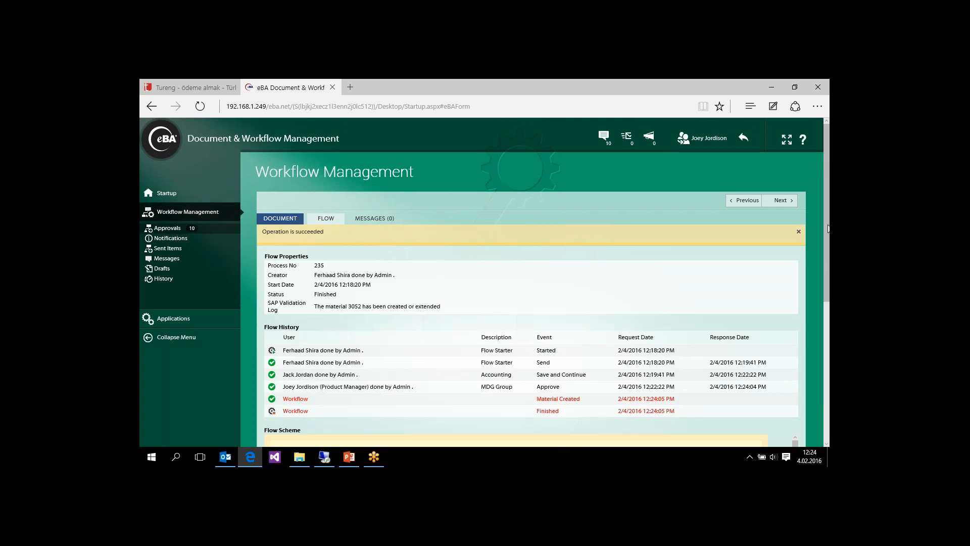
- Examine the approved request's flow history, flow scheme and SAP validation log message
{"action": "scroll", "coordinate": [580, 273], "scroll_direction": "down", "scroll_amount": 3}
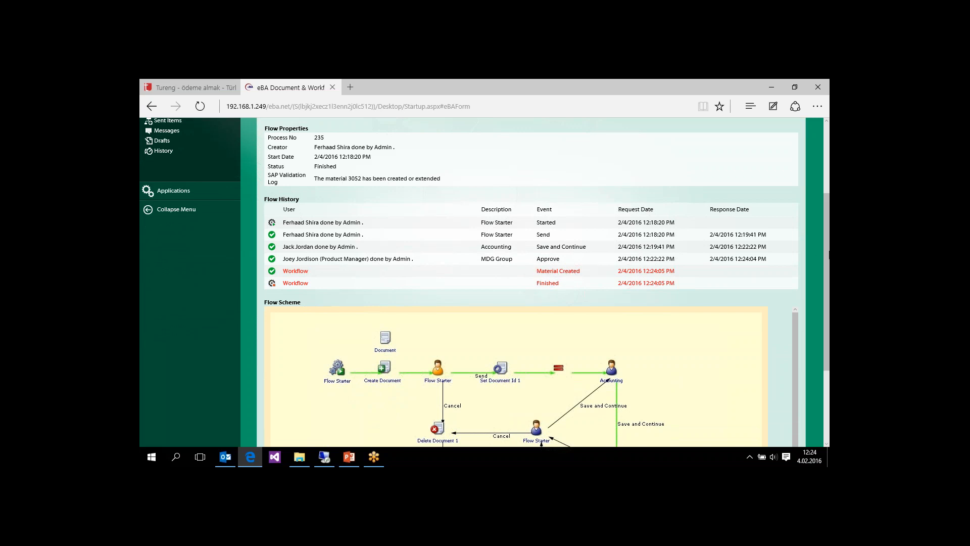
{"action": "scroll", "coordinate": [797, 283], "scroll_direction": "down", "scroll_amount": 3}
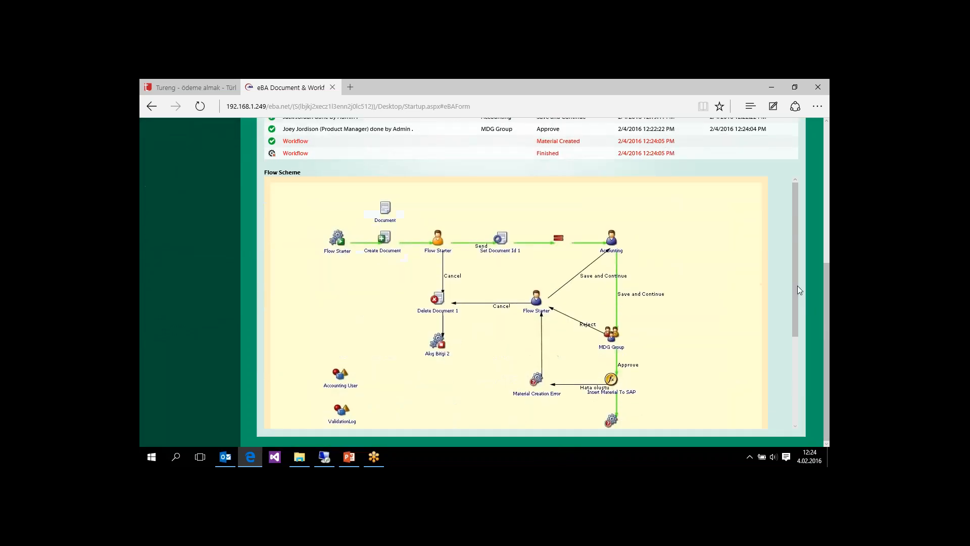
{"action": "left_click_drag", "start_coordinate": [796, 282], "coordinate": [796, 262]}
{"action": "left_click_drag", "start_coordinate": [828, 301], "coordinate": [828, 181]}
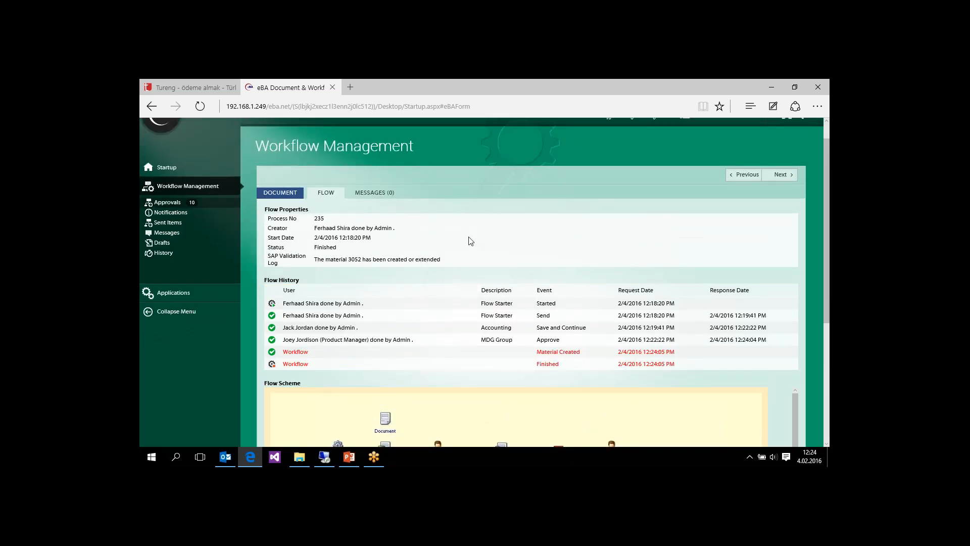
{"action": "left_click_drag", "start_coordinate": [318, 263], "coordinate": [436, 263]}
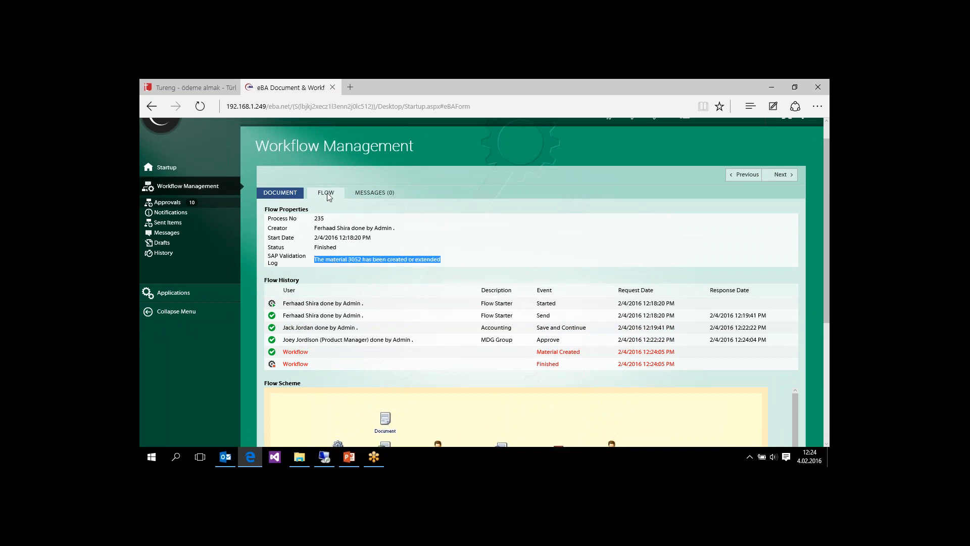
{"action": "left_click", "coordinate": [364, 266]}
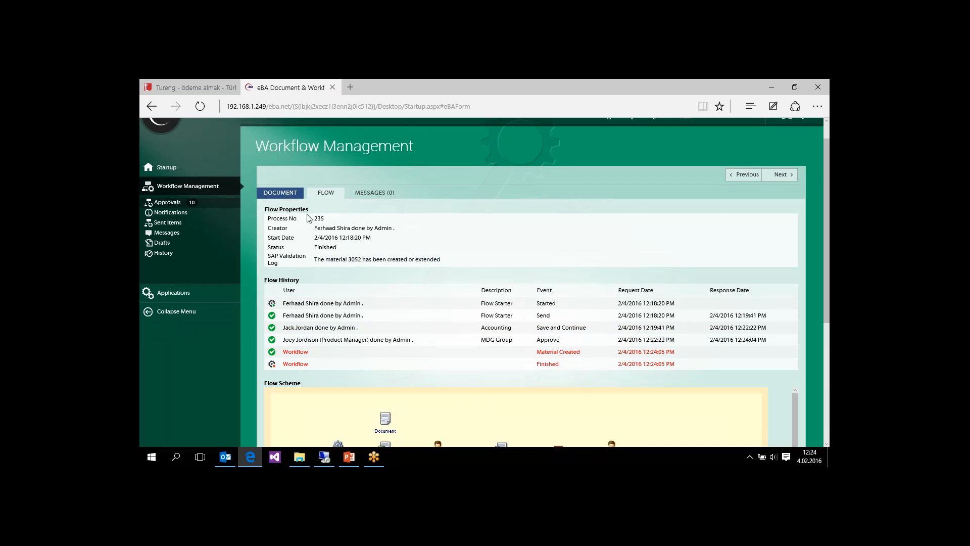
- Check the validation log in the request document, then highlight the material number in the flow's SAP validation log
{"action": "left_click", "coordinate": [286, 194]}
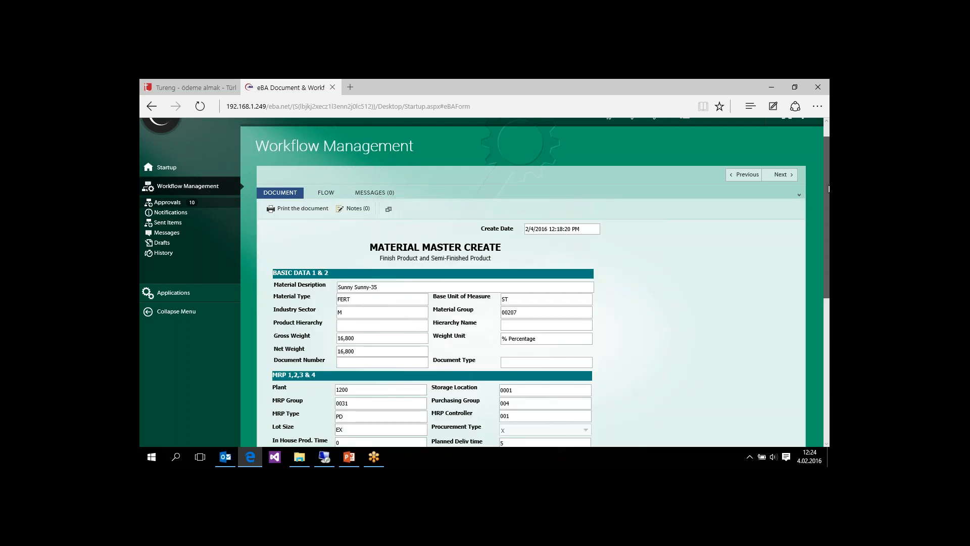
{"action": "left_click_drag", "start_coordinate": [828, 188], "coordinate": [829, 279]}
{"action": "scroll", "coordinate": [745, 311], "scroll_direction": "down", "scroll_amount": 1}
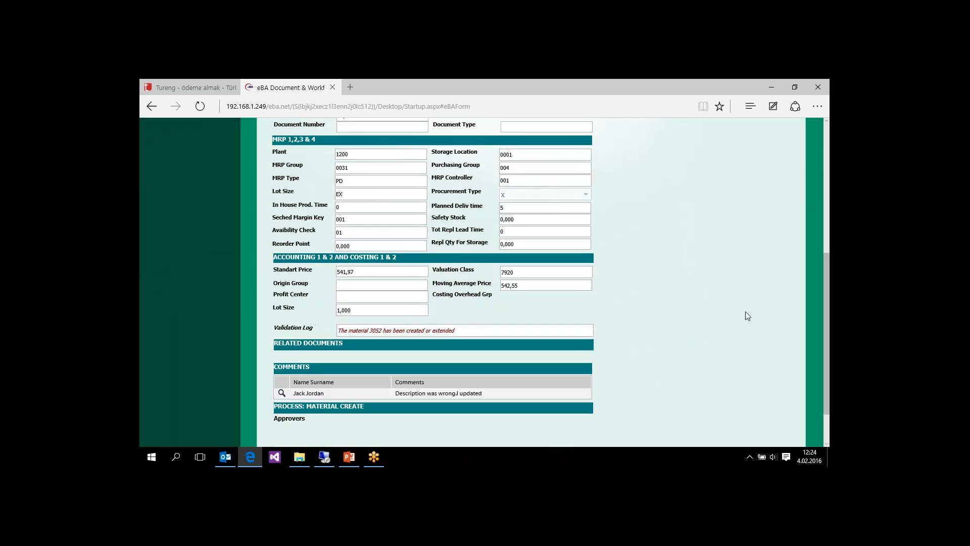
{"action": "left_click_drag", "start_coordinate": [458, 331], "coordinate": [360, 330]}
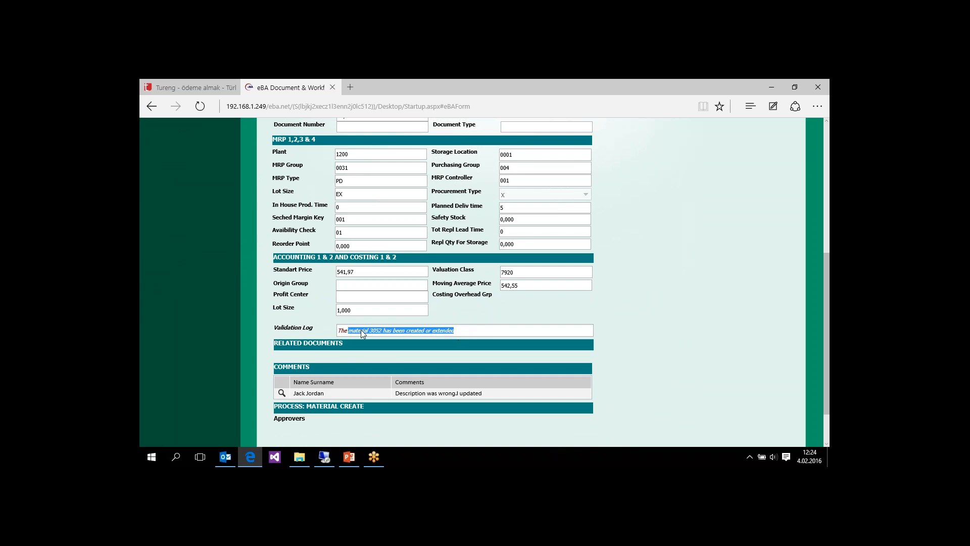
{"action": "left_click", "coordinate": [495, 331]}
{"action": "left_click_drag", "start_coordinate": [825, 291], "coordinate": [825, 171]}
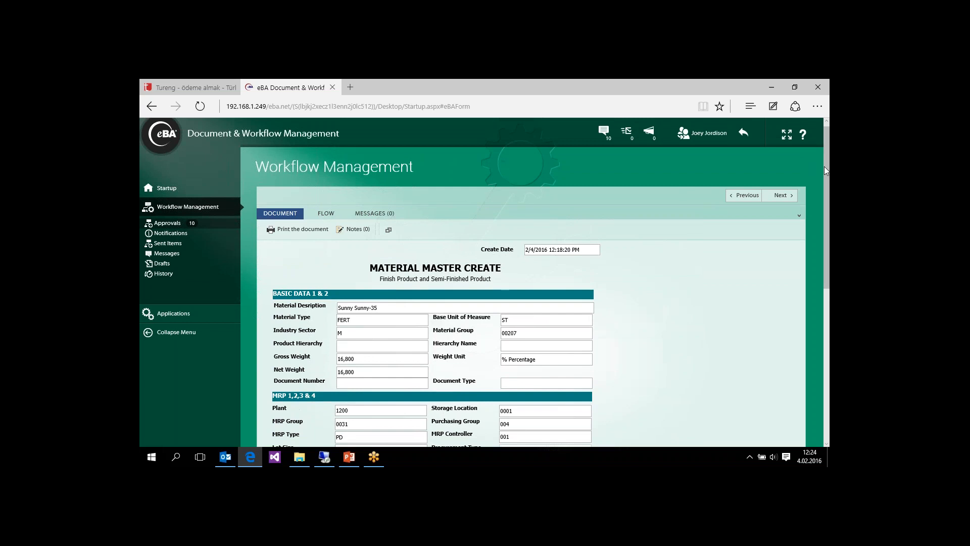
{"action": "left_click", "coordinate": [327, 214]}
{"action": "double_click", "coordinate": [356, 280]}
{"action": "key", "text": "ctrl+c"}
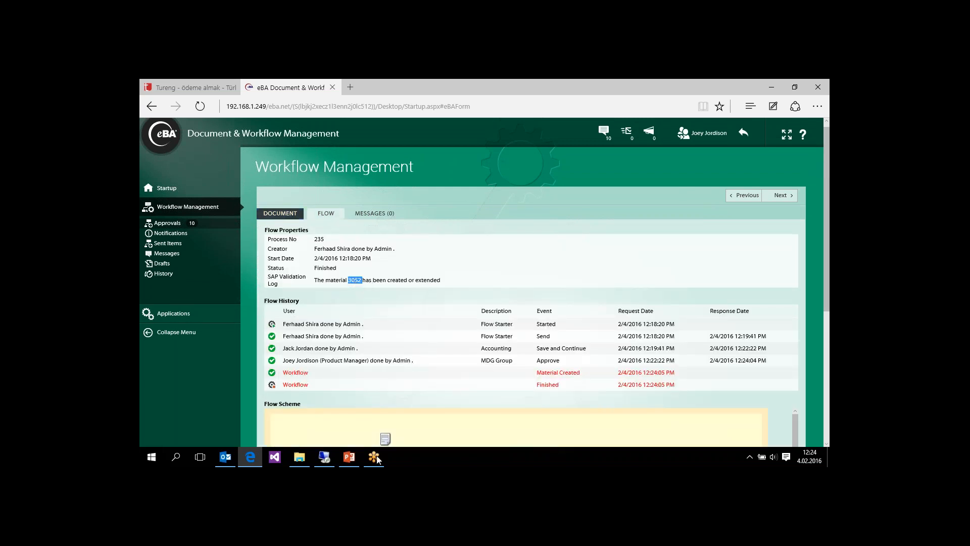
- Switch to the SAP session on the remote desktop and start the display material transaction MM03
{"action": "left_click", "coordinate": [324, 457]}
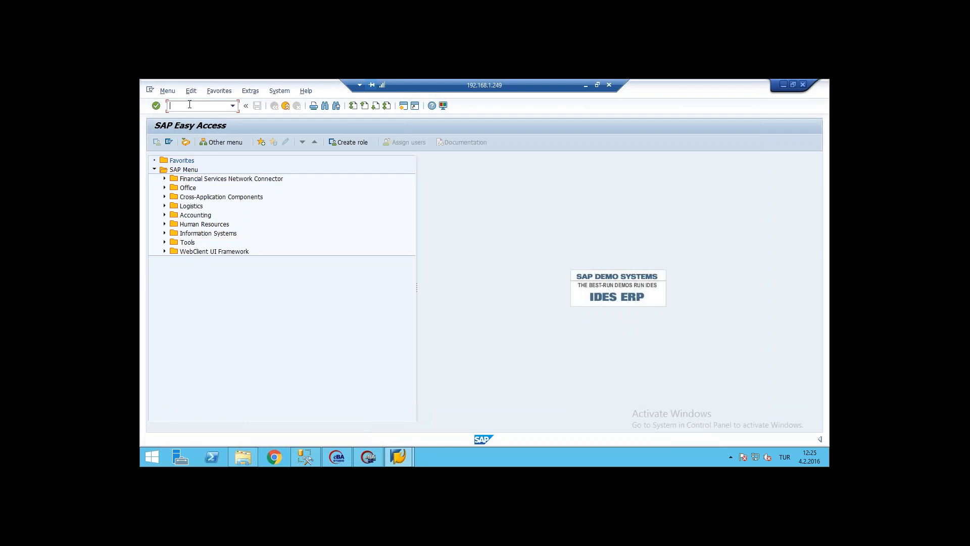
{"action": "type", "text": "MM03"}
{"action": "key", "text": "Return"}
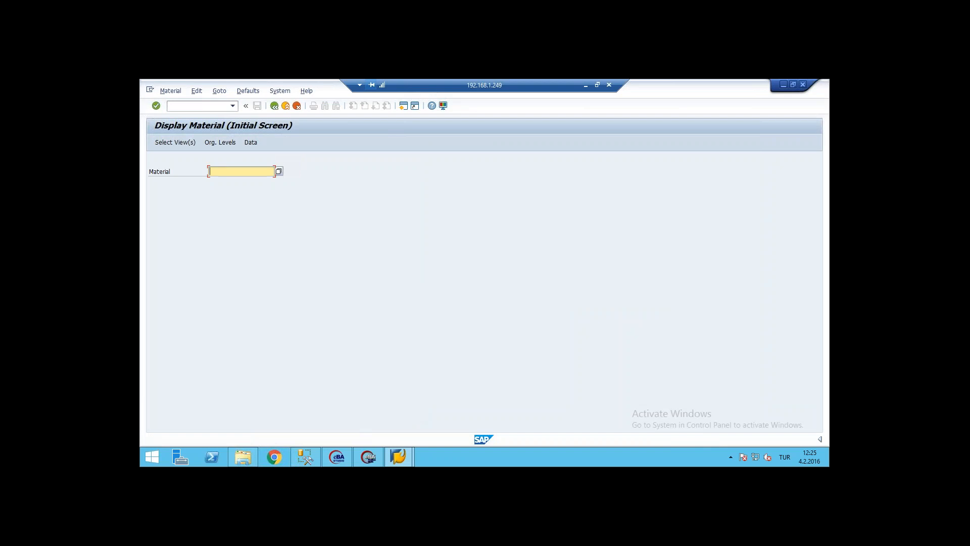
- Display material 3052 with the Basic Data 1 view
{"action": "key", "text": "ctrl+v"}
{"action": "key", "text": "Return"}
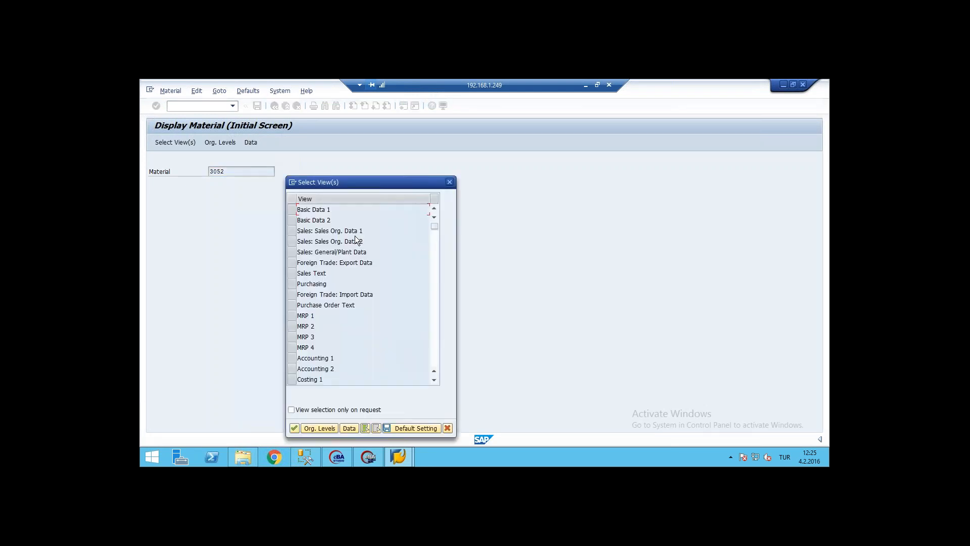
{"action": "left_click", "coordinate": [293, 210]}
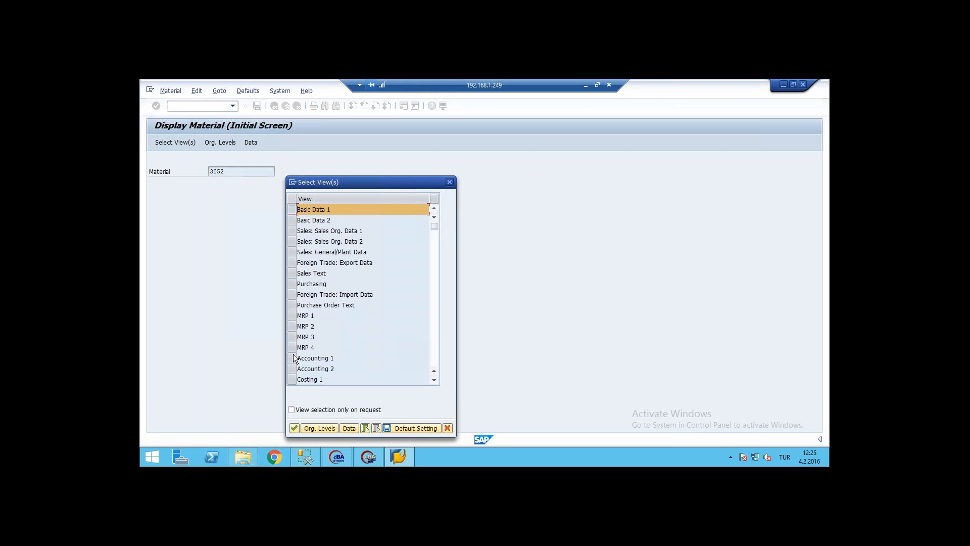
{"action": "left_click", "coordinate": [294, 428]}
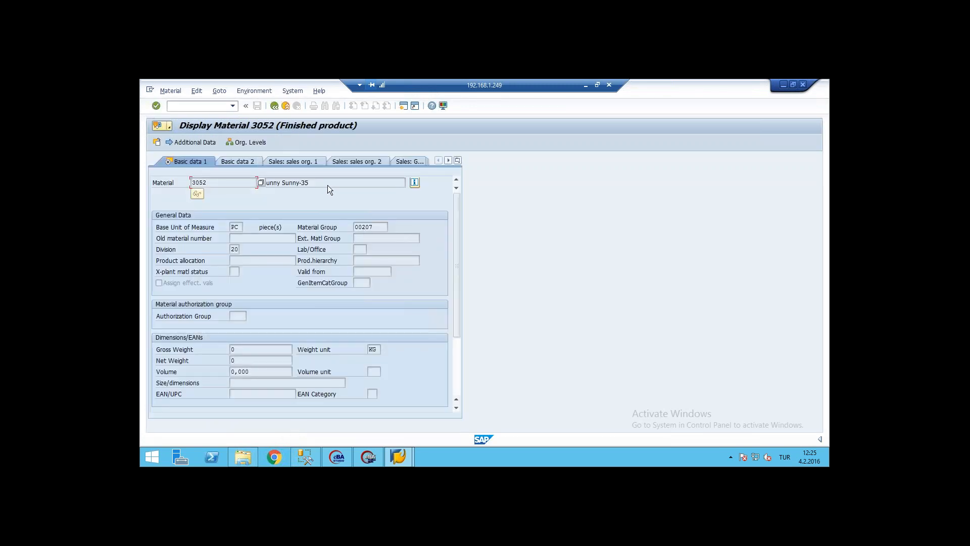
- Review the material's description and its Basic data 1 and Basic data 2 views
{"action": "left_click", "coordinate": [327, 185]}
{"action": "left_click_drag", "start_coordinate": [319, 184], "coordinate": [261, 181]}
{"action": "left_click_drag", "start_coordinate": [456, 238], "coordinate": [452, 341]}
{"action": "left_click_drag", "start_coordinate": [455, 271], "coordinate": [451, 203]}
{"action": "left_click", "coordinate": [235, 161]}
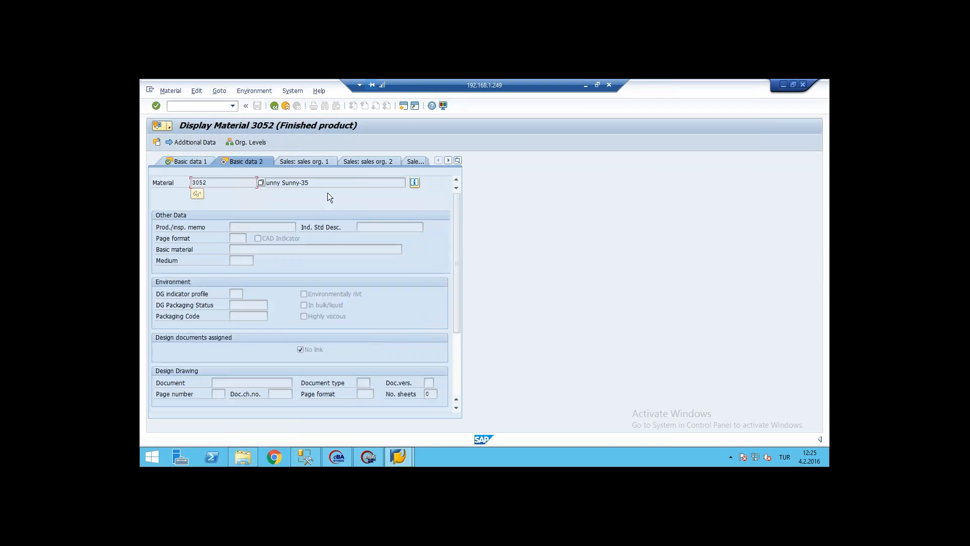
{"action": "left_click", "coordinate": [319, 181]}
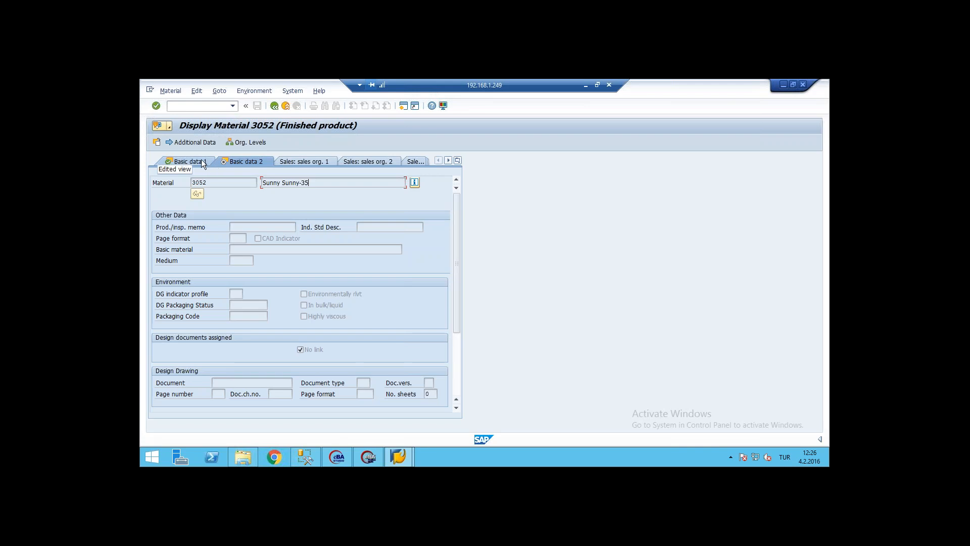
- Start storing a business document for the displayed material, using the eBA Material master document type
{"action": "left_click", "coordinate": [169, 129]}
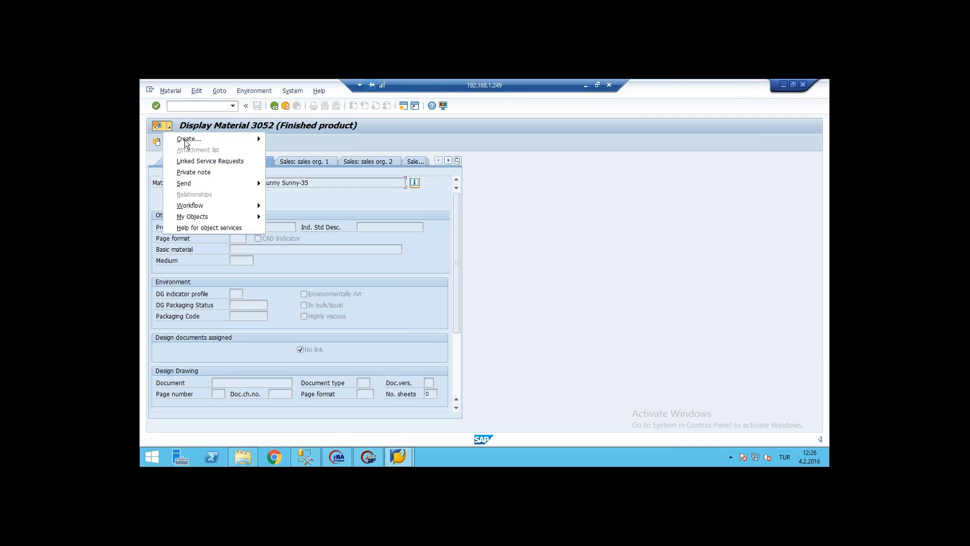
{"action": "mouse_move", "coordinate": [197, 141]}
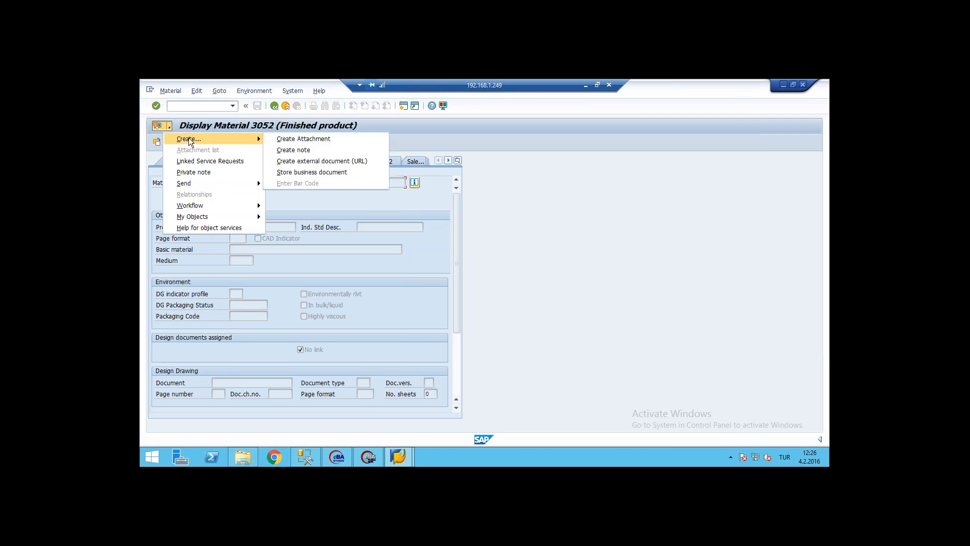
{"action": "left_click", "coordinate": [317, 172]}
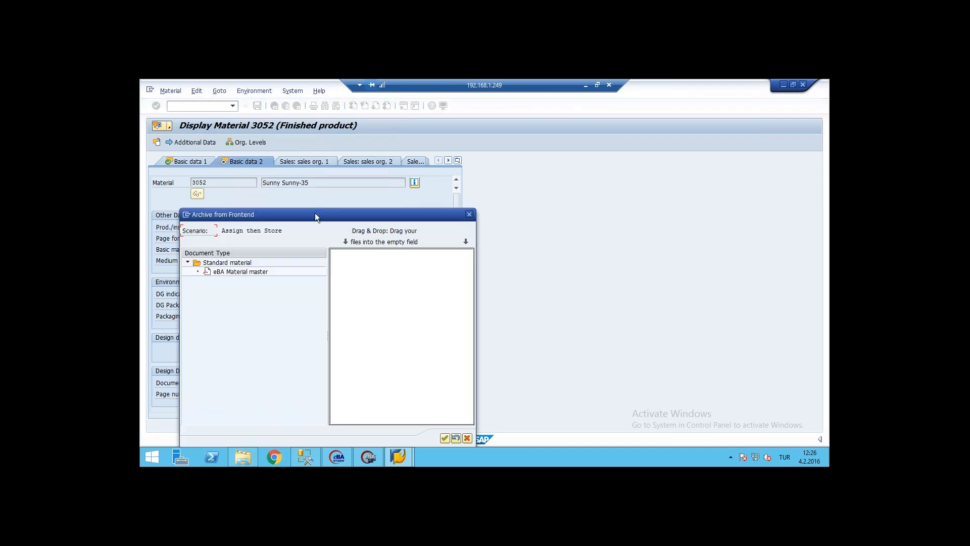
{"action": "left_click_drag", "start_coordinate": [315, 216], "coordinate": [345, 157]}
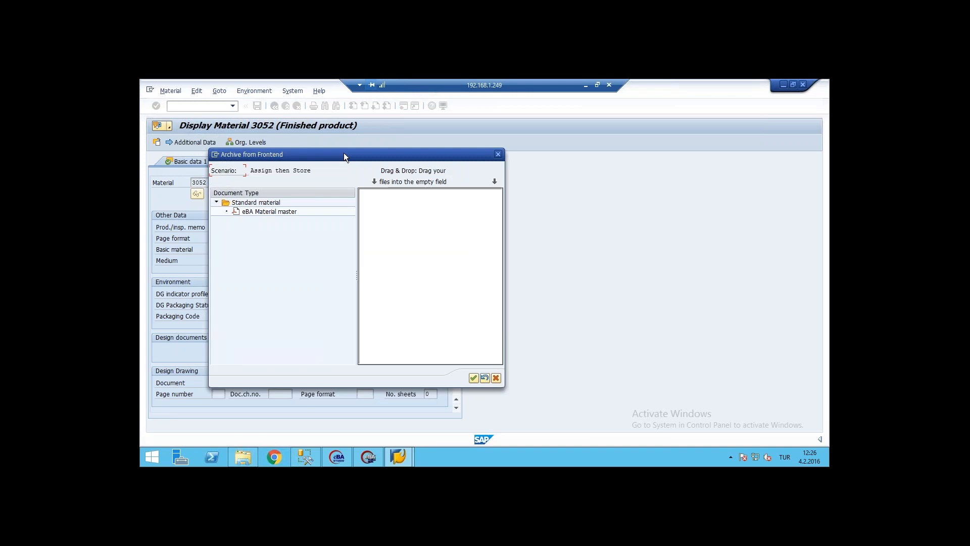
{"action": "left_click", "coordinate": [280, 210]}
{"action": "double_click", "coordinate": [281, 211]}
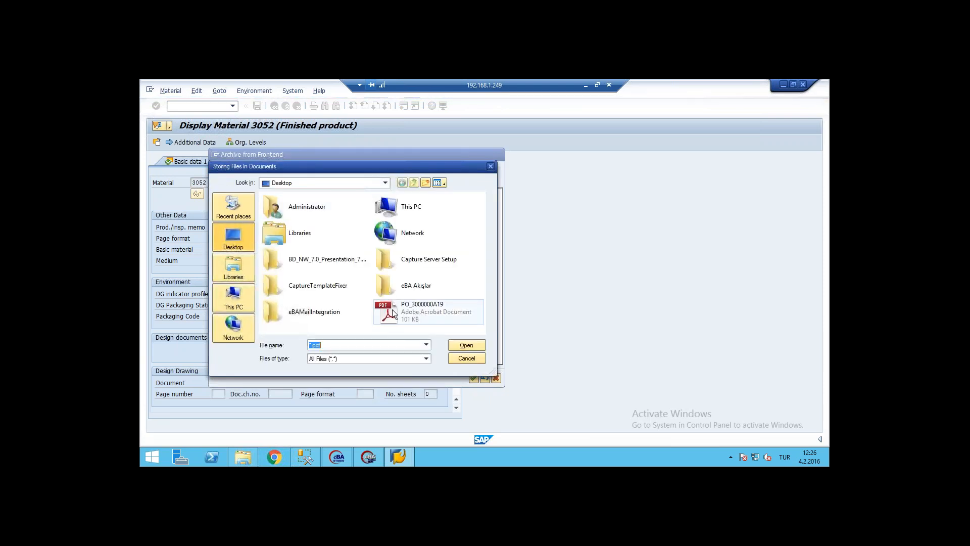
- Archive the desktop PDF PO_3000000A19 to the material, allowing SAPhttp.exe to run, and finish the archiving dialog
{"action": "left_click", "coordinate": [393, 309]}
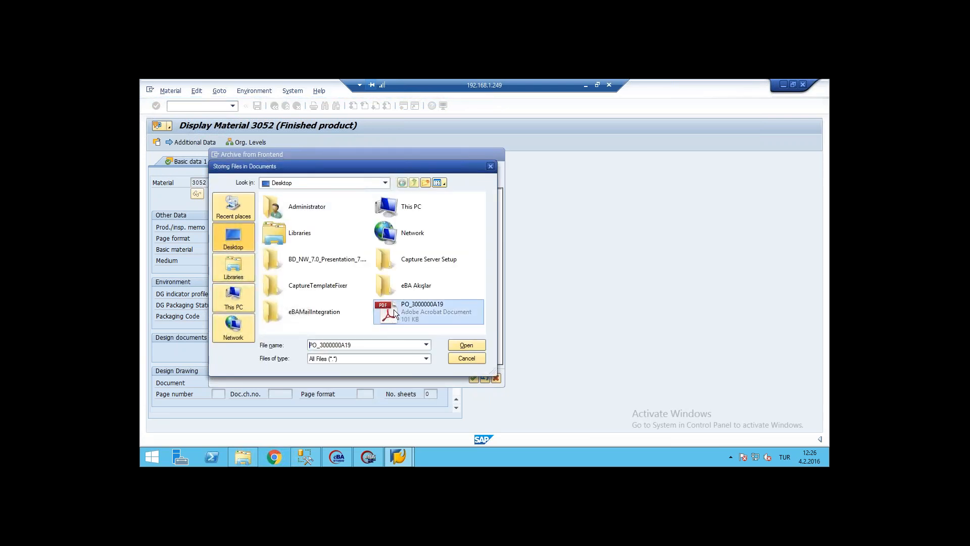
{"action": "double_click", "coordinate": [394, 310]}
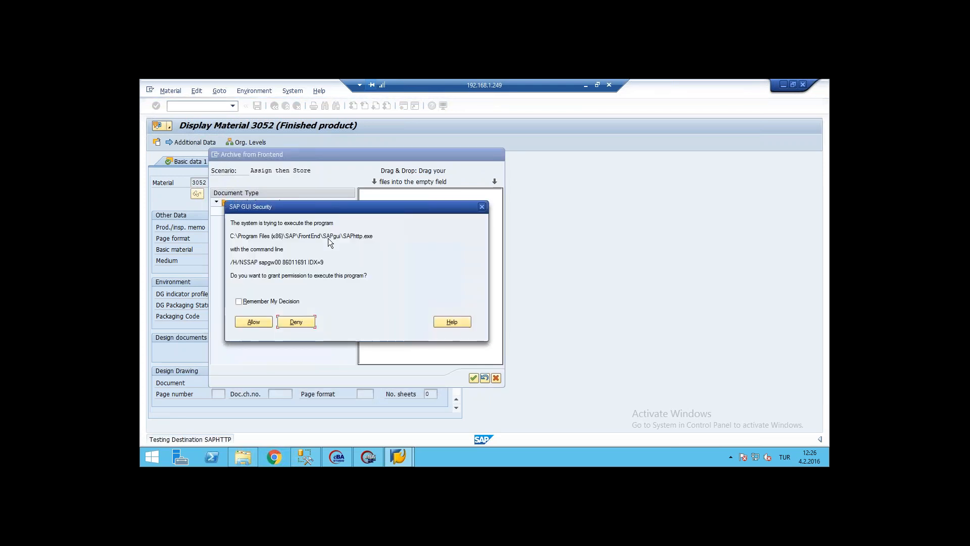
{"action": "left_click", "coordinate": [255, 320]}
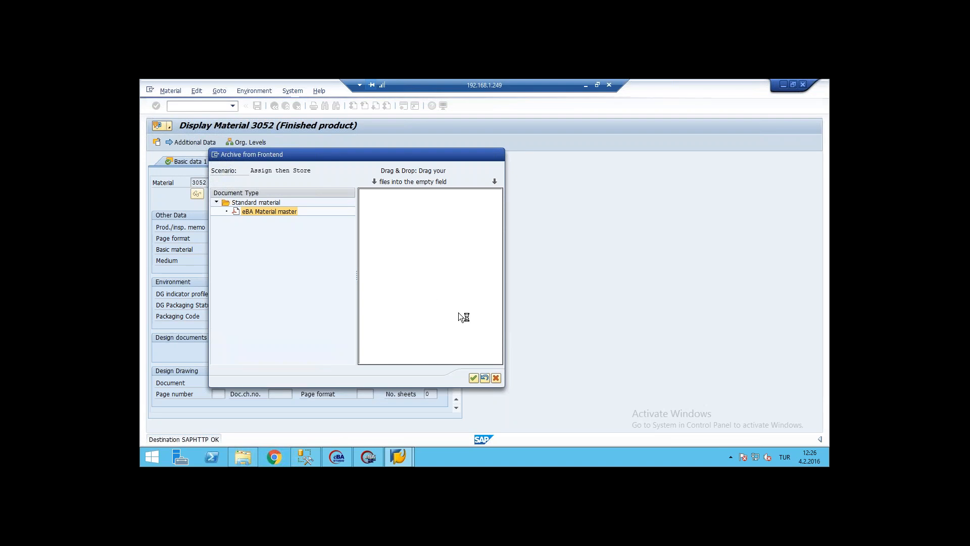
{"action": "left_click", "coordinate": [474, 378]}
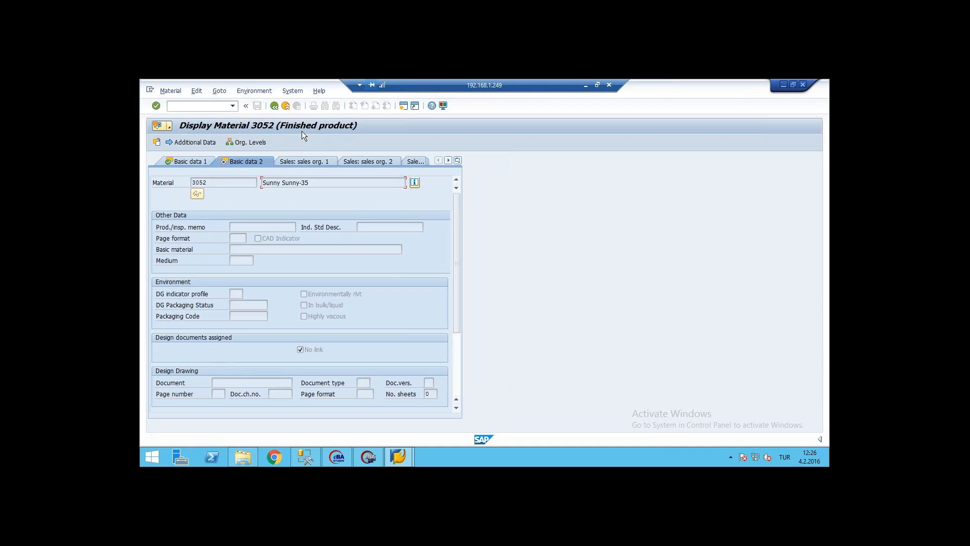
- Switch to eBA in the browser and return from the impersonated user to the Admin account on the dashboard
{"action": "left_click", "coordinate": [584, 87]}
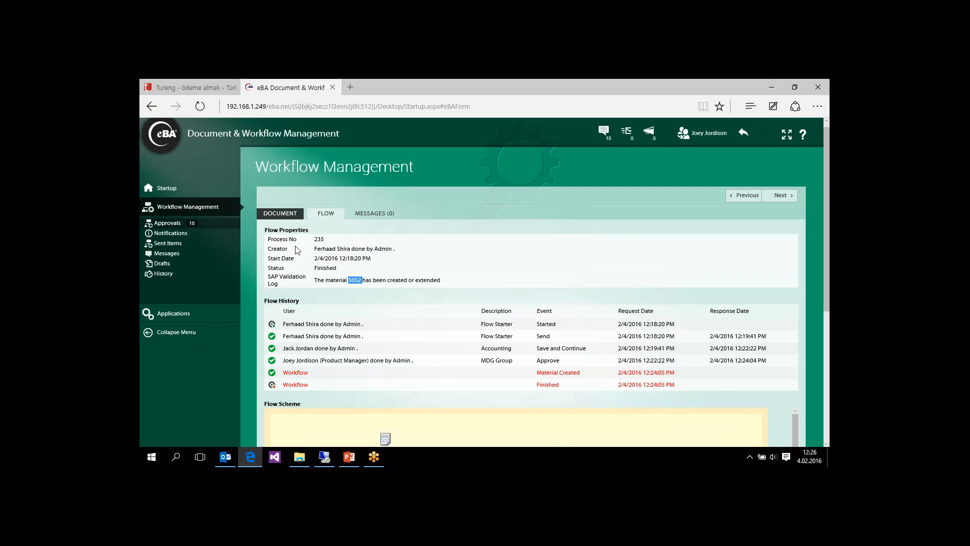
{"action": "left_click", "coordinate": [160, 189]}
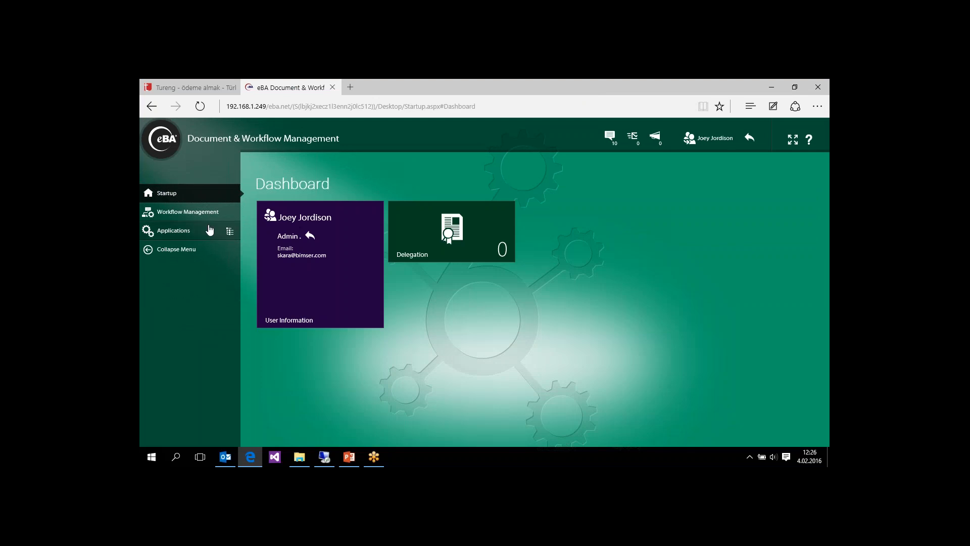
{"action": "left_click", "coordinate": [290, 237]}
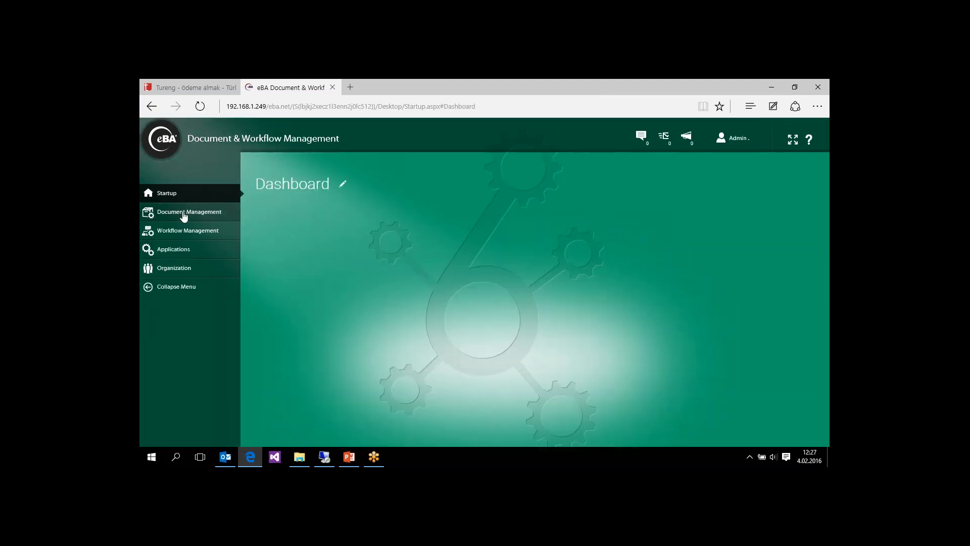
- Open the newest document in the ZM/MATERIAL folder of Document Management and show its contents
{"action": "left_click", "coordinate": [184, 216]}
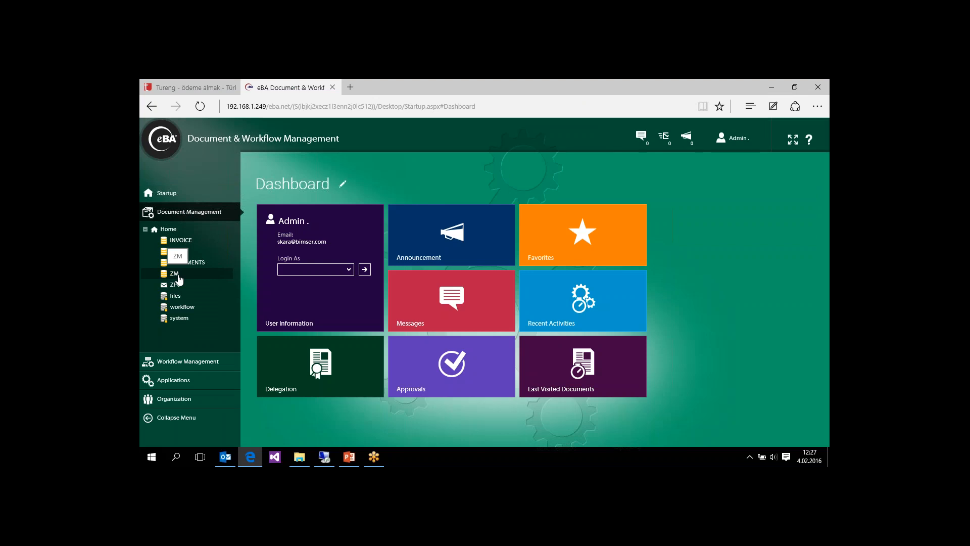
{"action": "left_click", "coordinate": [178, 276]}
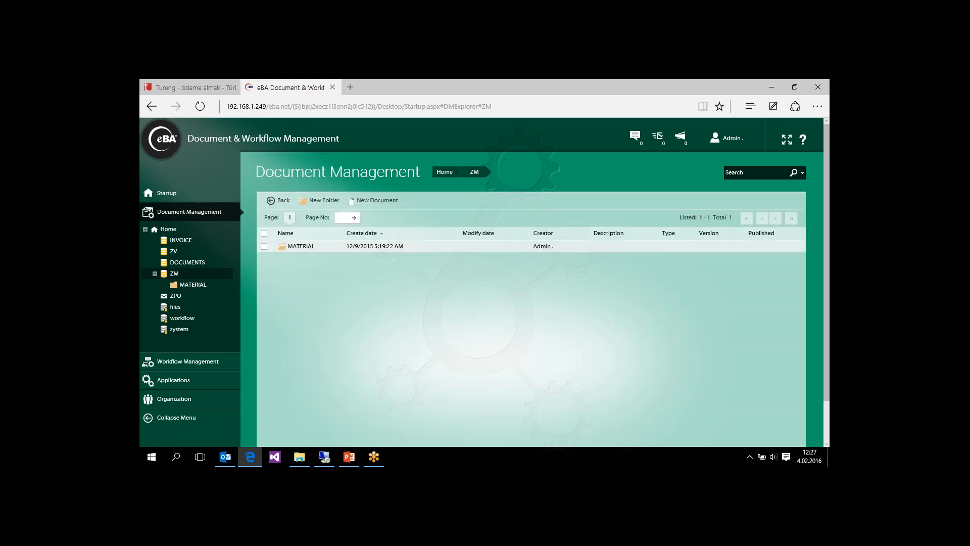
{"action": "left_click", "coordinate": [202, 286]}
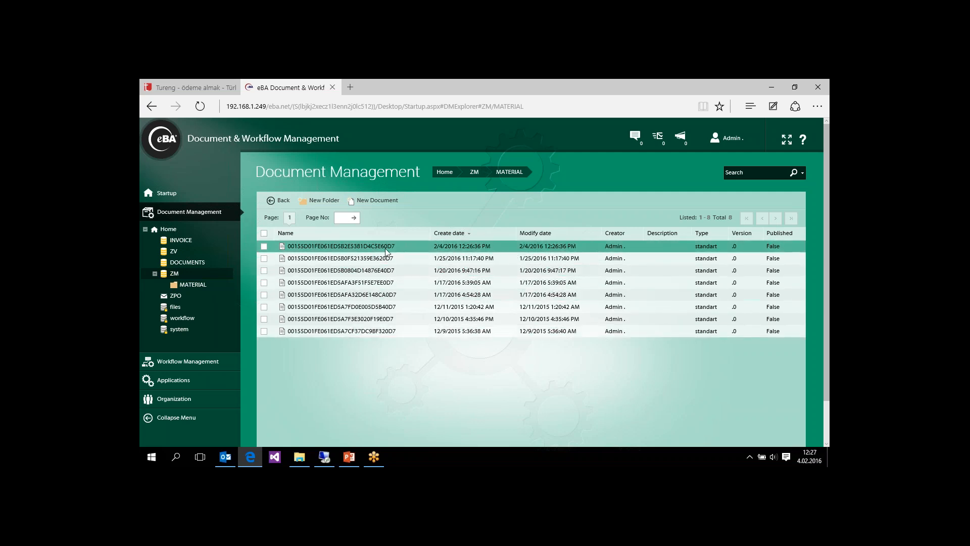
{"action": "double_click", "coordinate": [294, 246]}
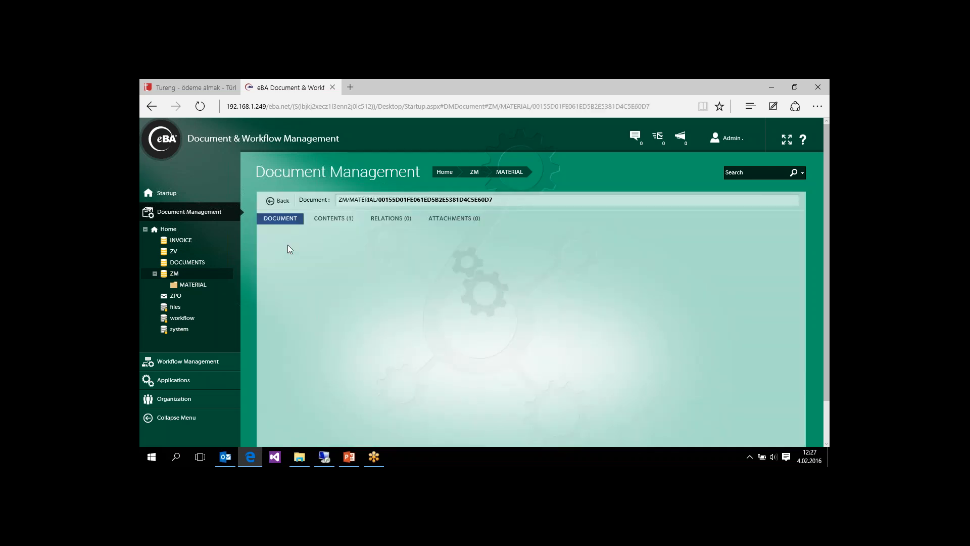
{"action": "left_click", "coordinate": [336, 221]}
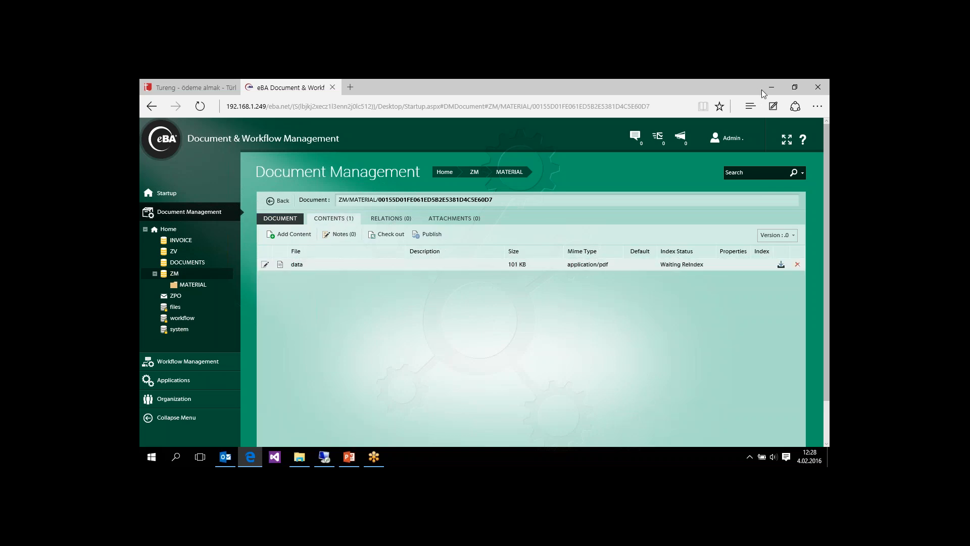
- Download the document's data content file and open it with Adobe Reader
{"action": "double_click", "coordinate": [735, 363]}
{"action": "left_click", "coordinate": [810, 103]}
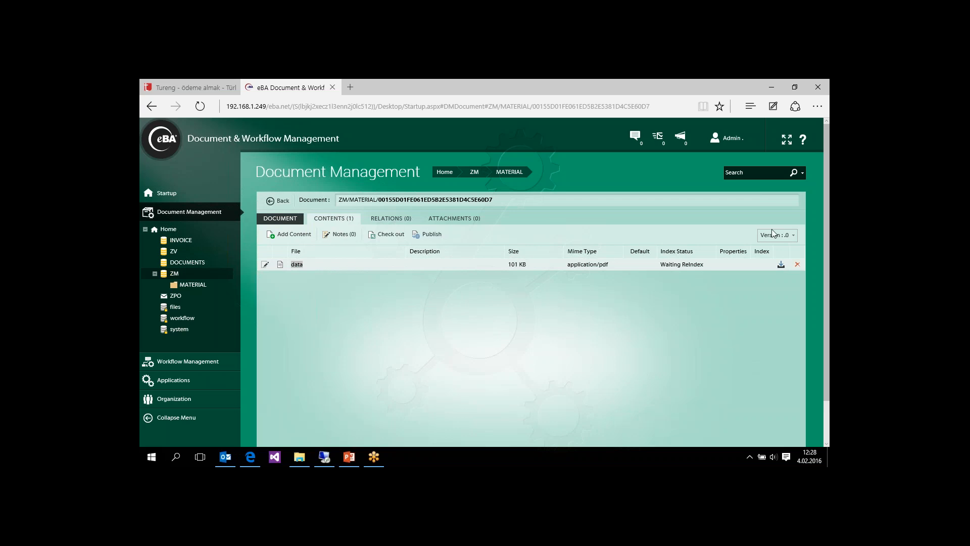
{"action": "left_click", "coordinate": [781, 265]}
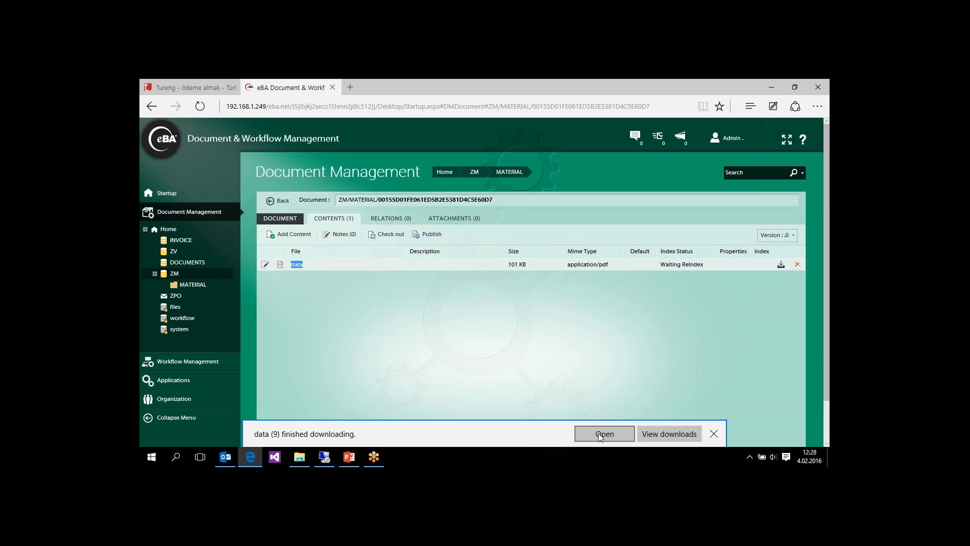
{"action": "left_click", "coordinate": [598, 432]}
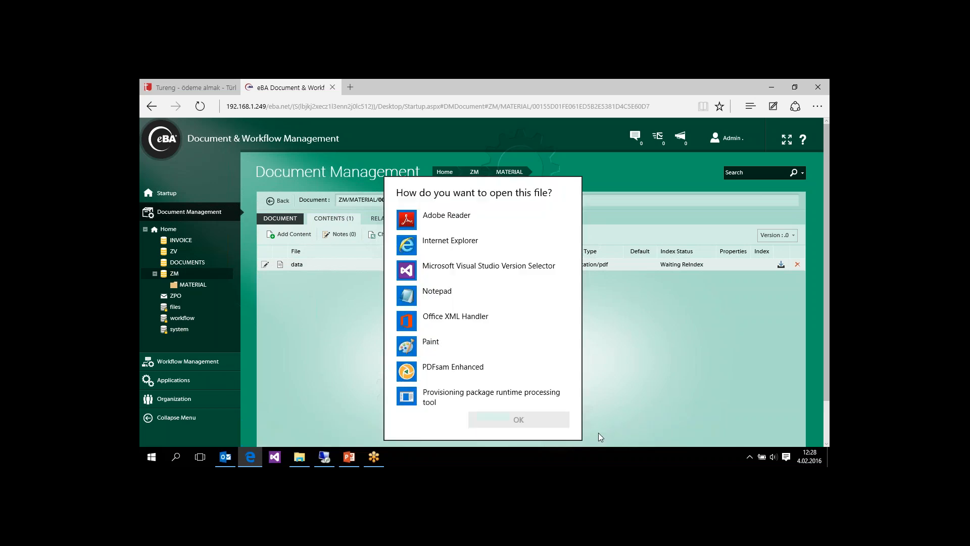
{"action": "double_click", "coordinate": [458, 219]}
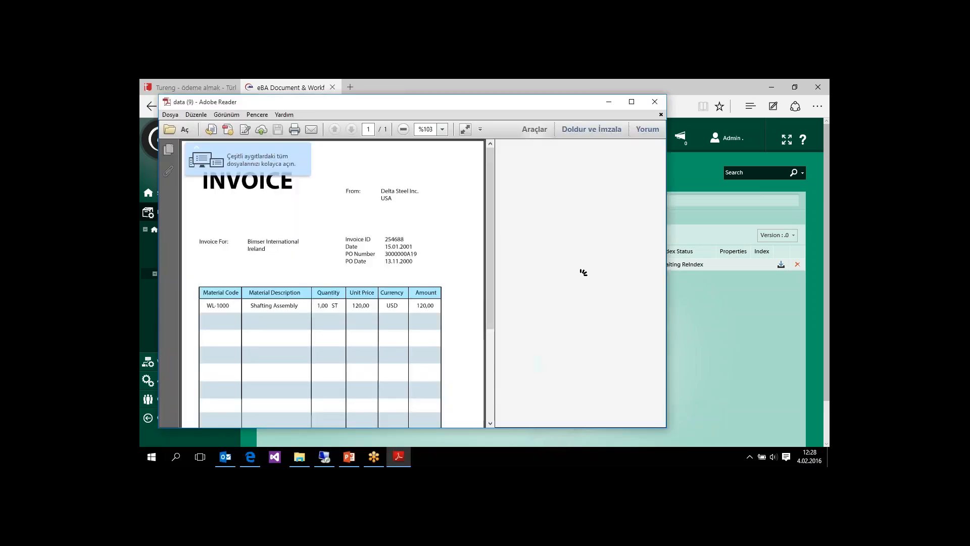
- Examine the archived invoice PDF in Adobe Reader and close it
{"action": "mouse_move", "coordinate": [488, 162]}
{"action": "left_mouse_down"}
{"action": "mouse_move", "coordinate": [489, 286]}
{"action": "mouse_move", "coordinate": [489, 151]}
{"action": "left_mouse_up"}
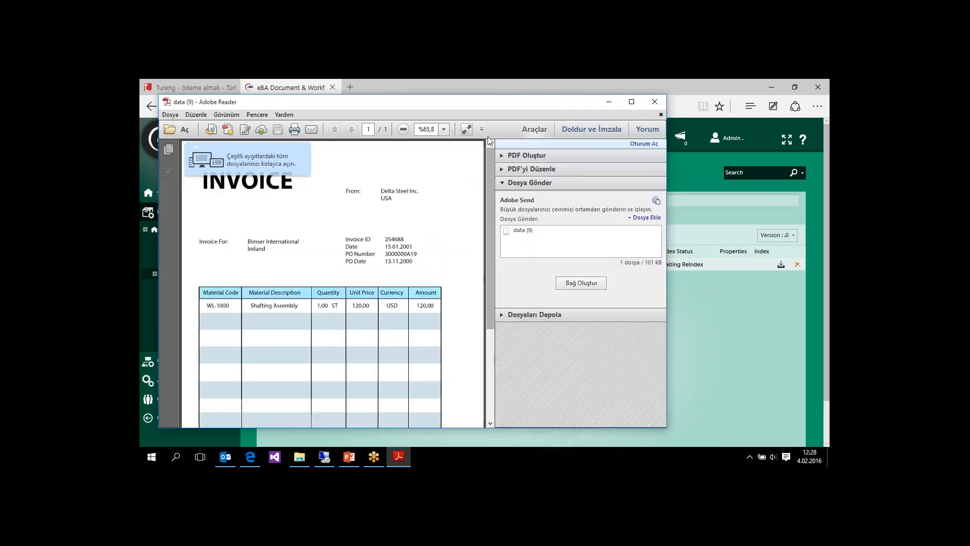
{"action": "left_click_drag", "start_coordinate": [467, 104], "coordinate": [393, 160]}
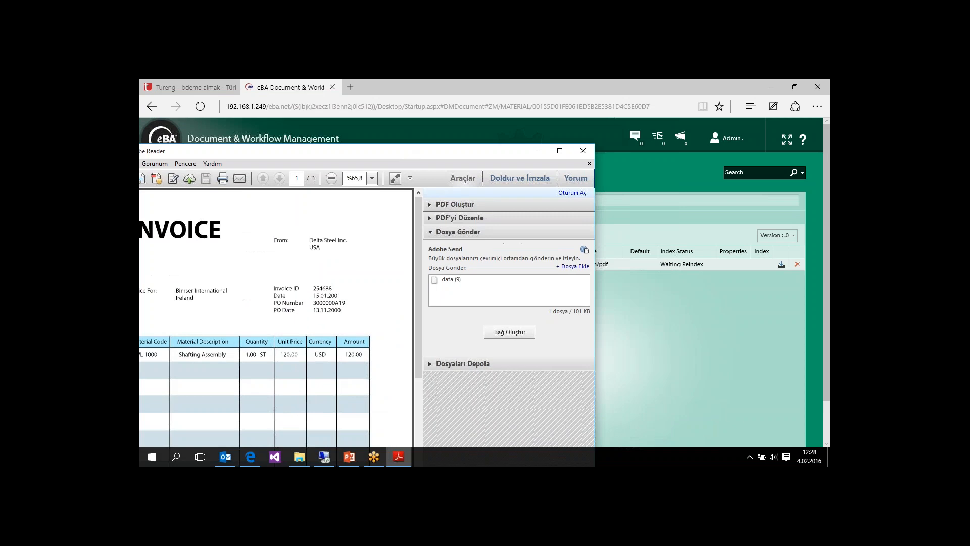
{"action": "left_click", "coordinate": [585, 151]}
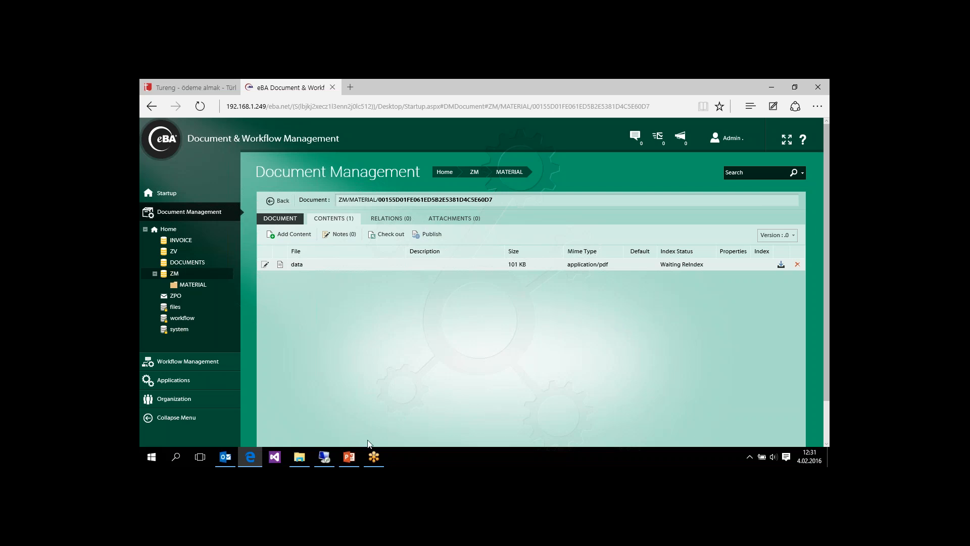
- Switch to the PowerPoint presentation and go to slide 5 about what eBA Workflow Management allows
{"action": "left_click", "coordinate": [348, 457]}
{"action": "left_click", "coordinate": [220, 418]}
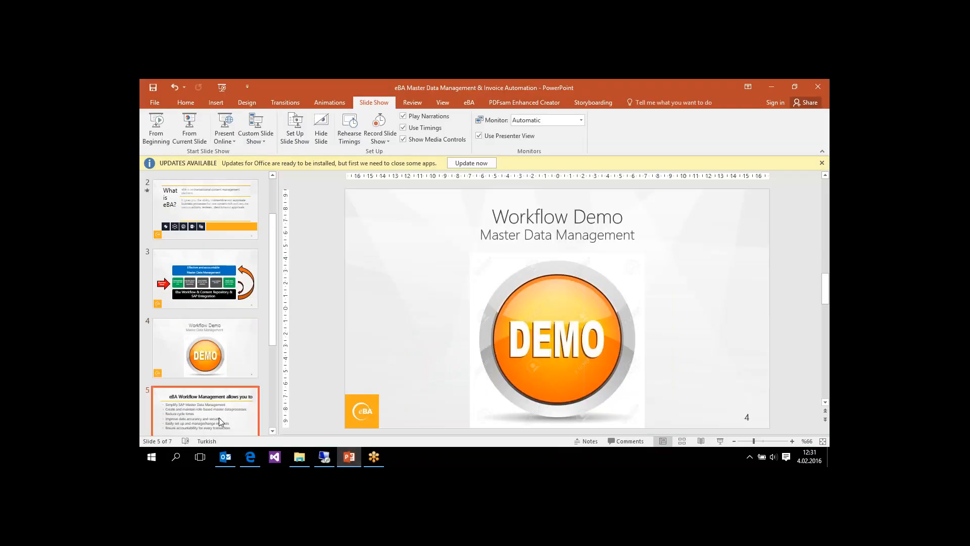